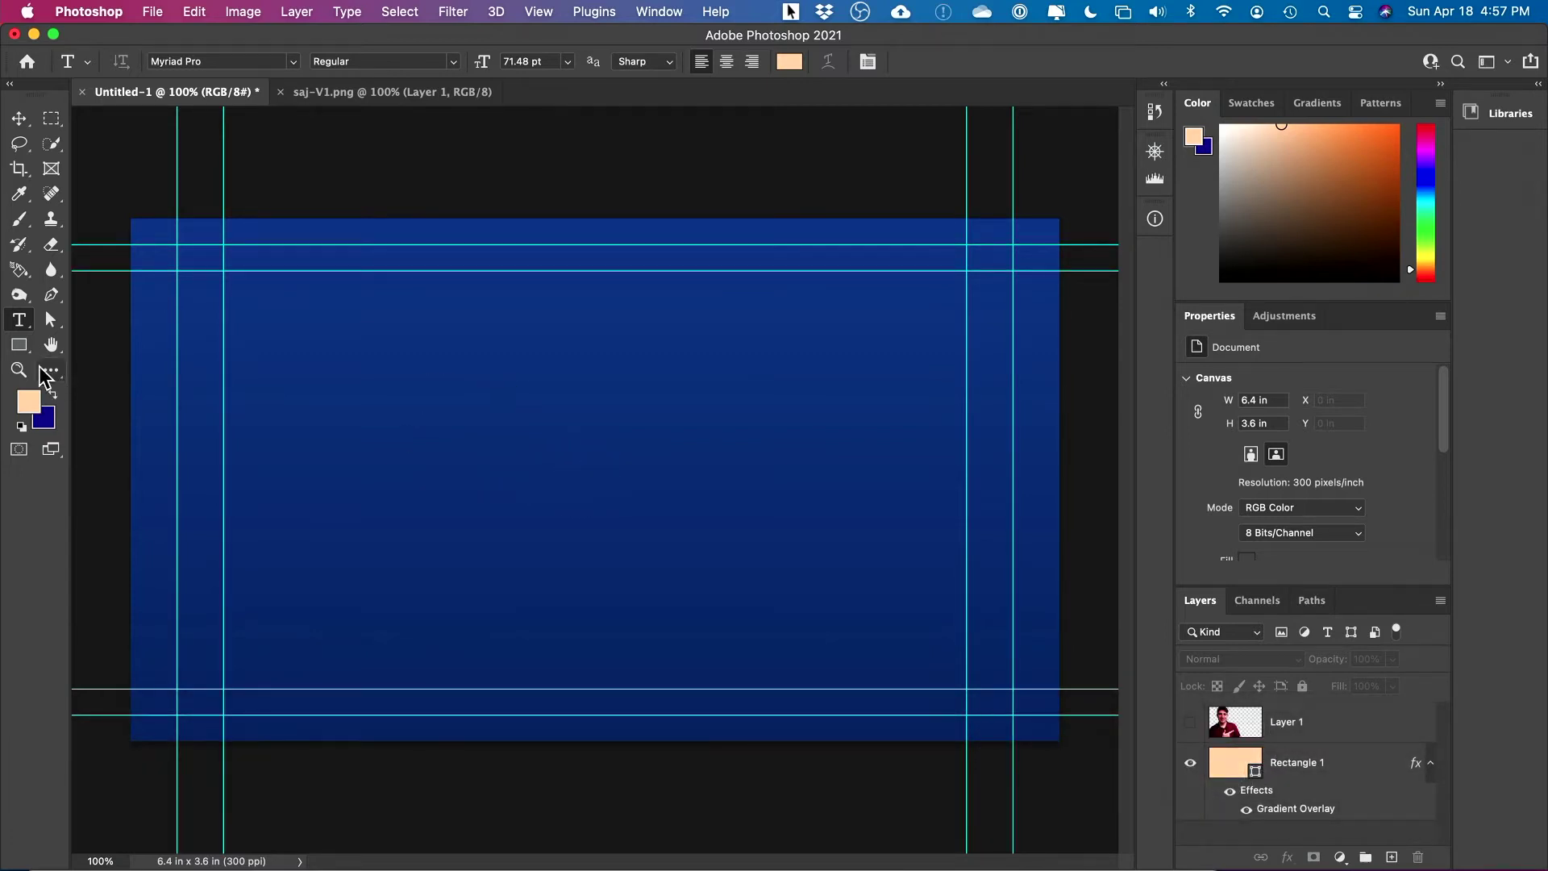
Step: Draw a rectangle covering the whole canvas, then delete it
left_click(17, 345)
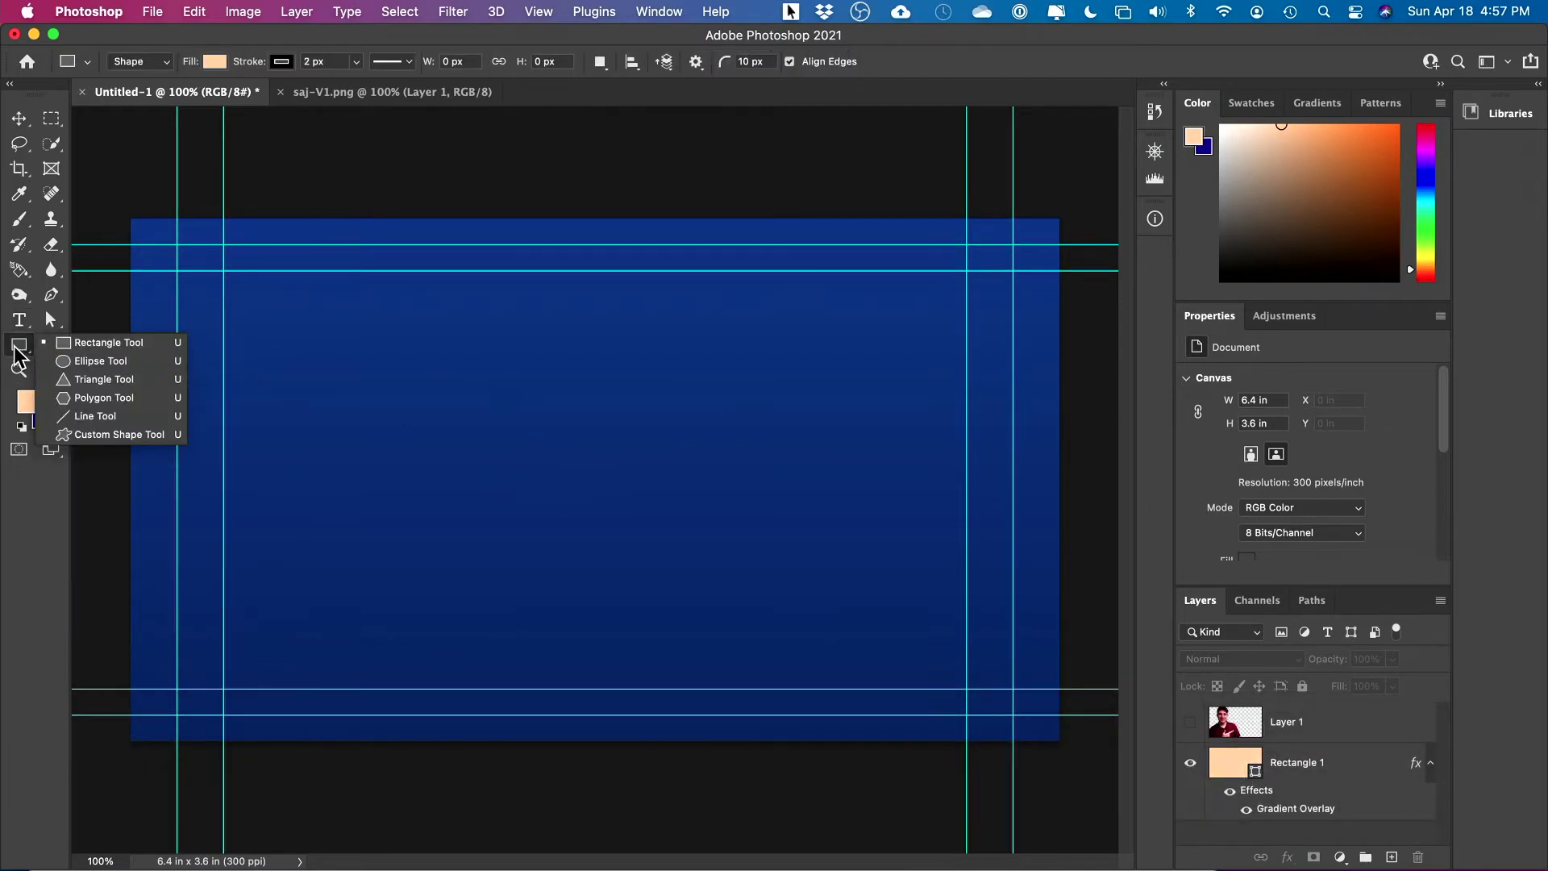
left_click(100, 342)
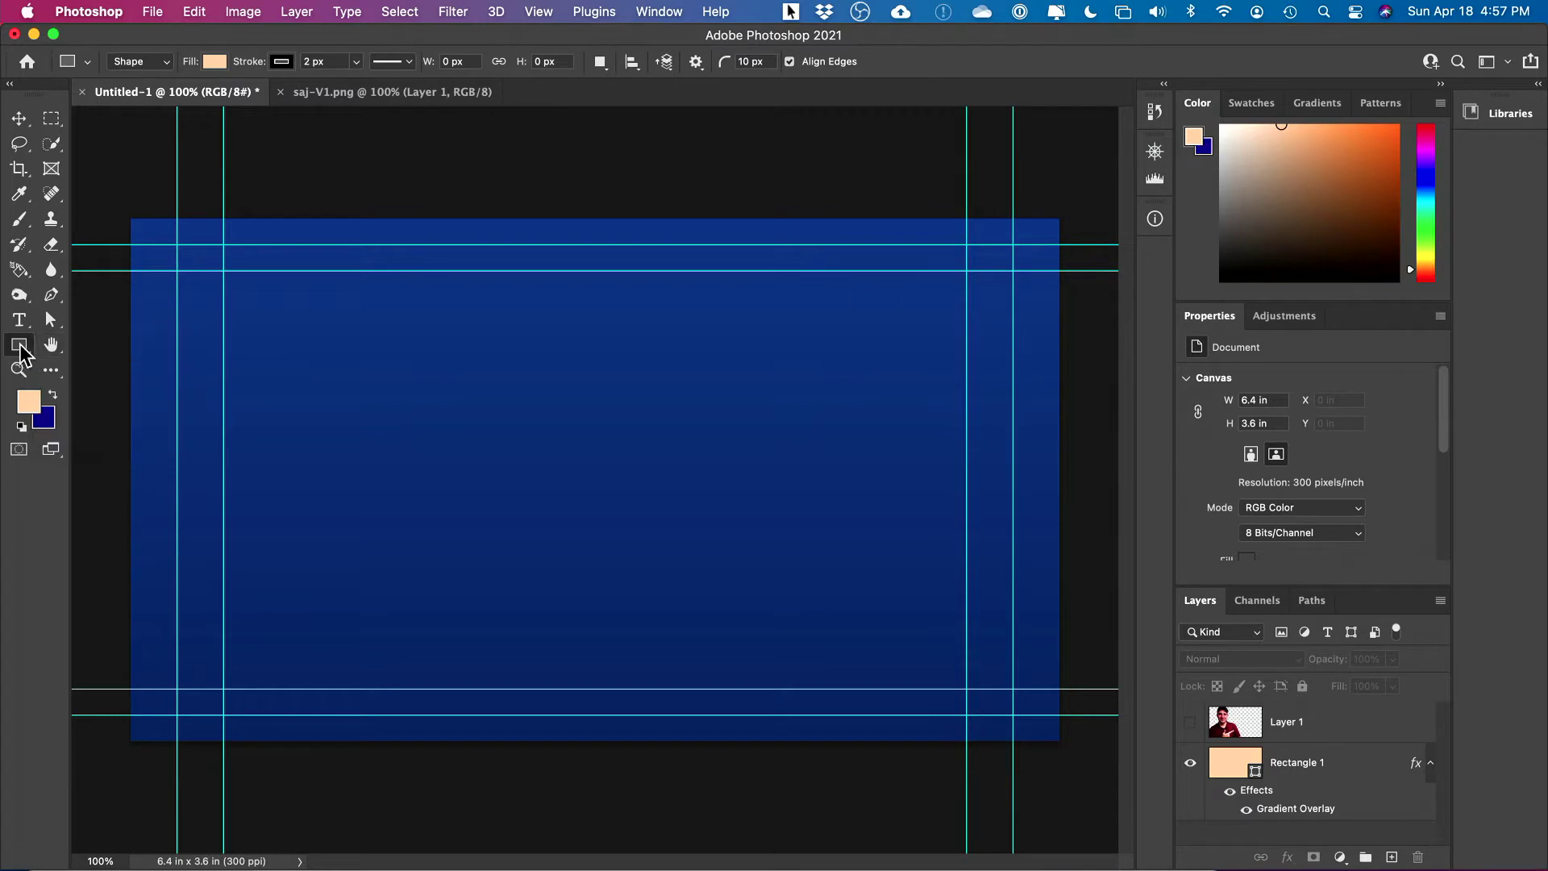
left_click_drag(118, 210, 1084, 754)
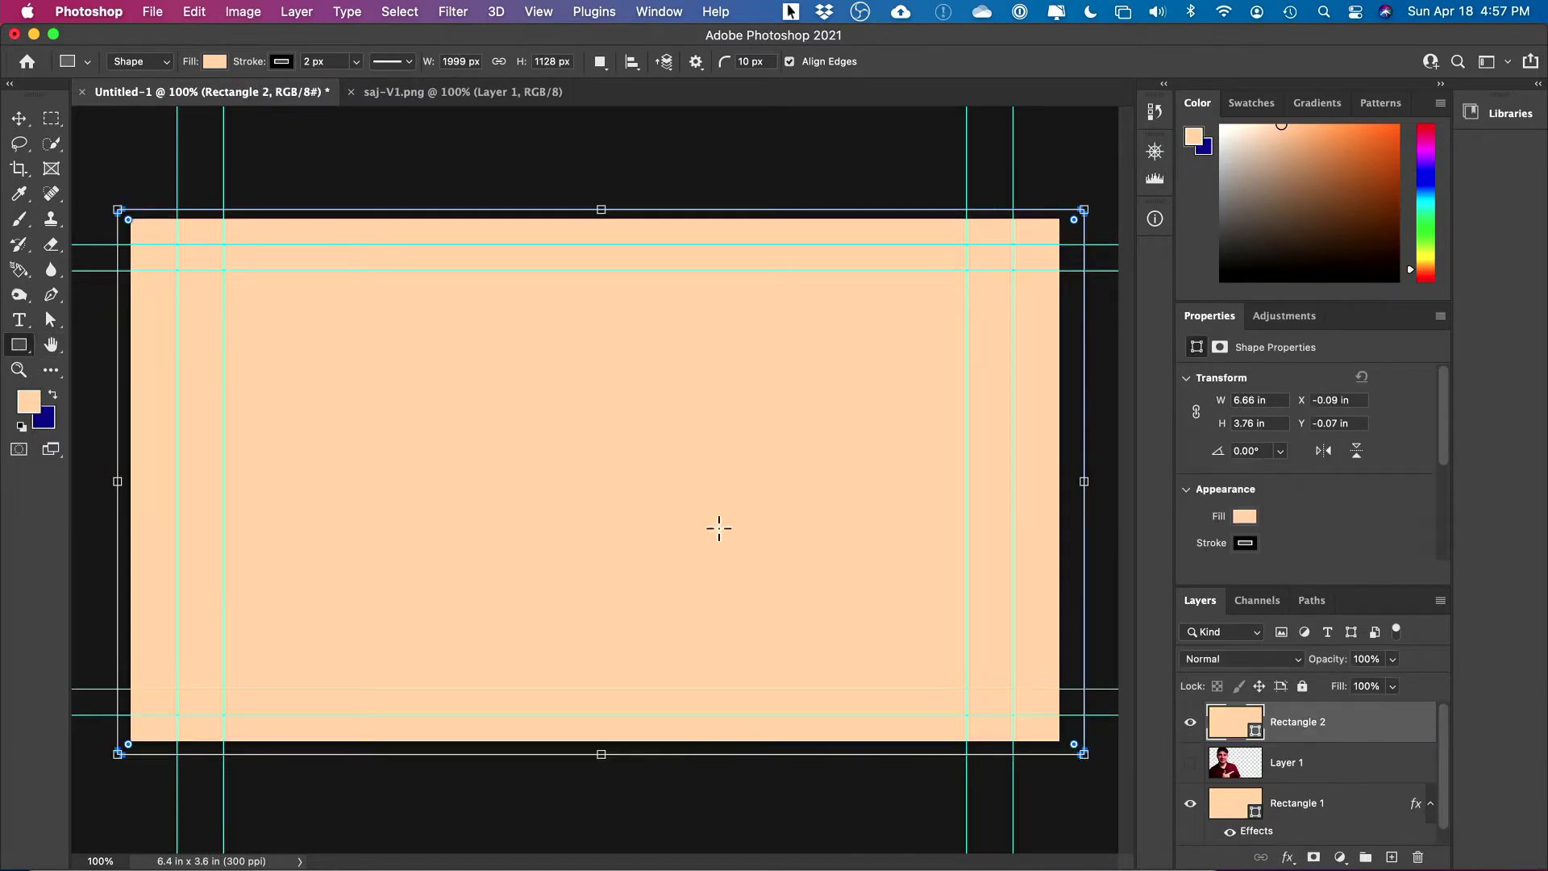
key("BackSpace")
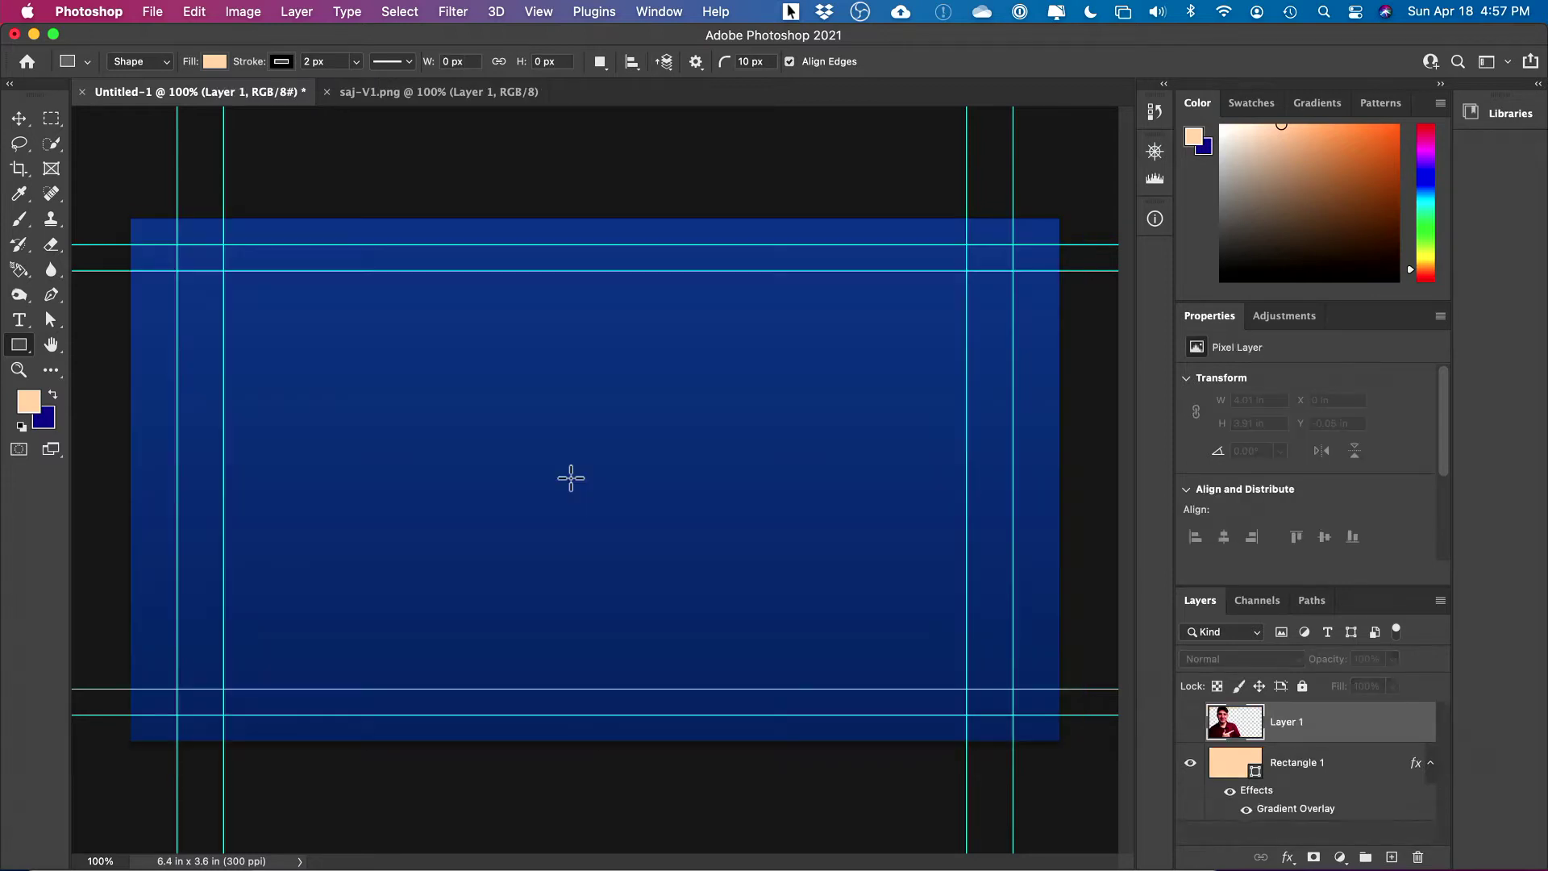
Step: Add a two-line text layer reading 'TEXT' and 'OUTLINE' near the centre, selecting both lines
left_click(20, 321)
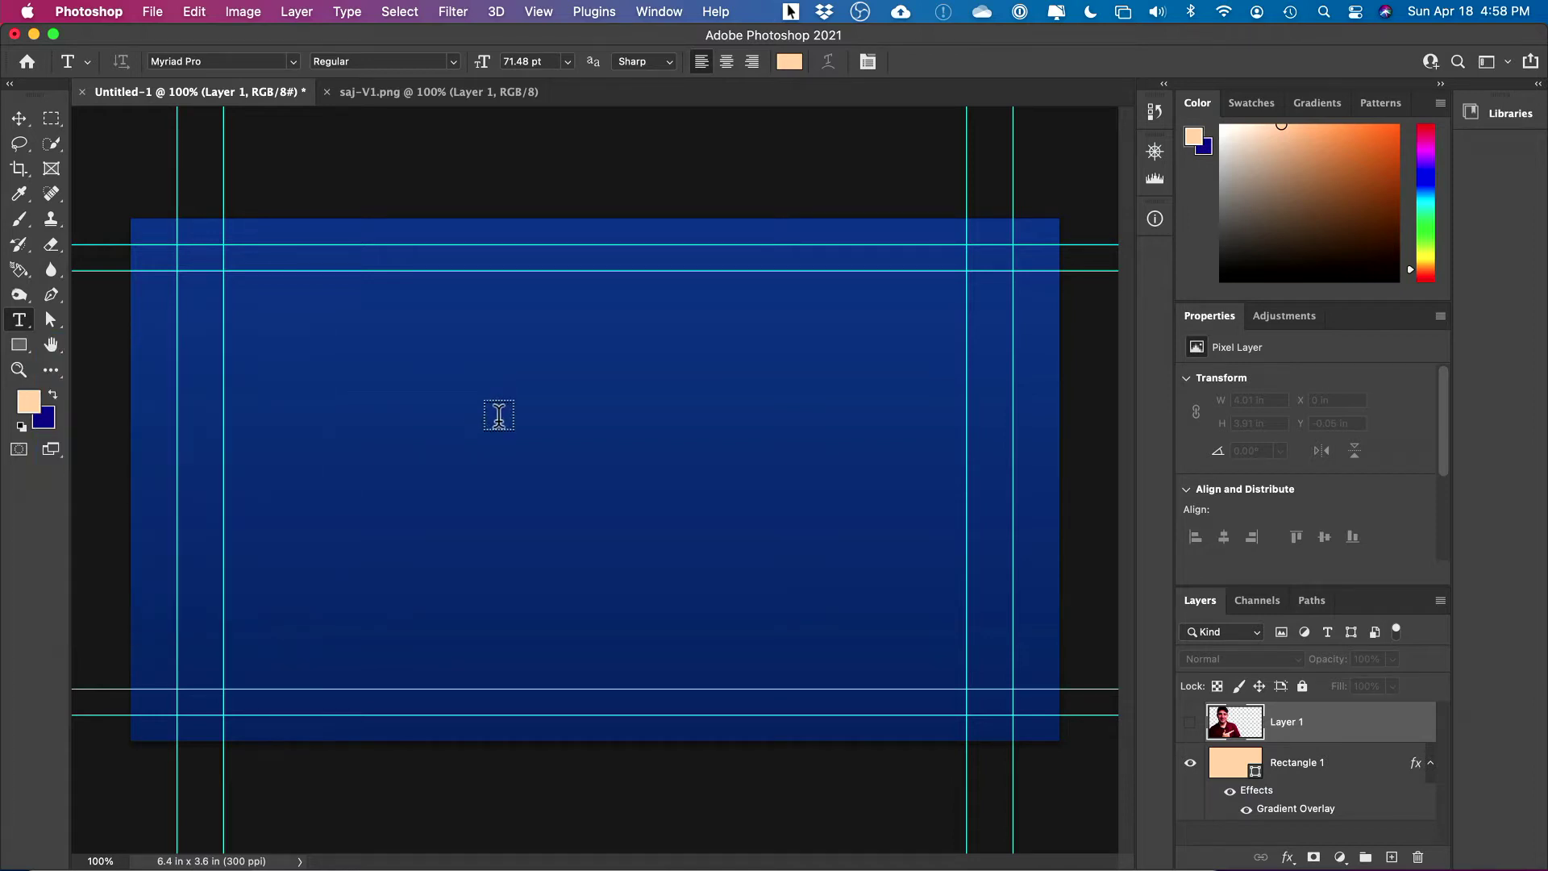
left_click(471, 436)
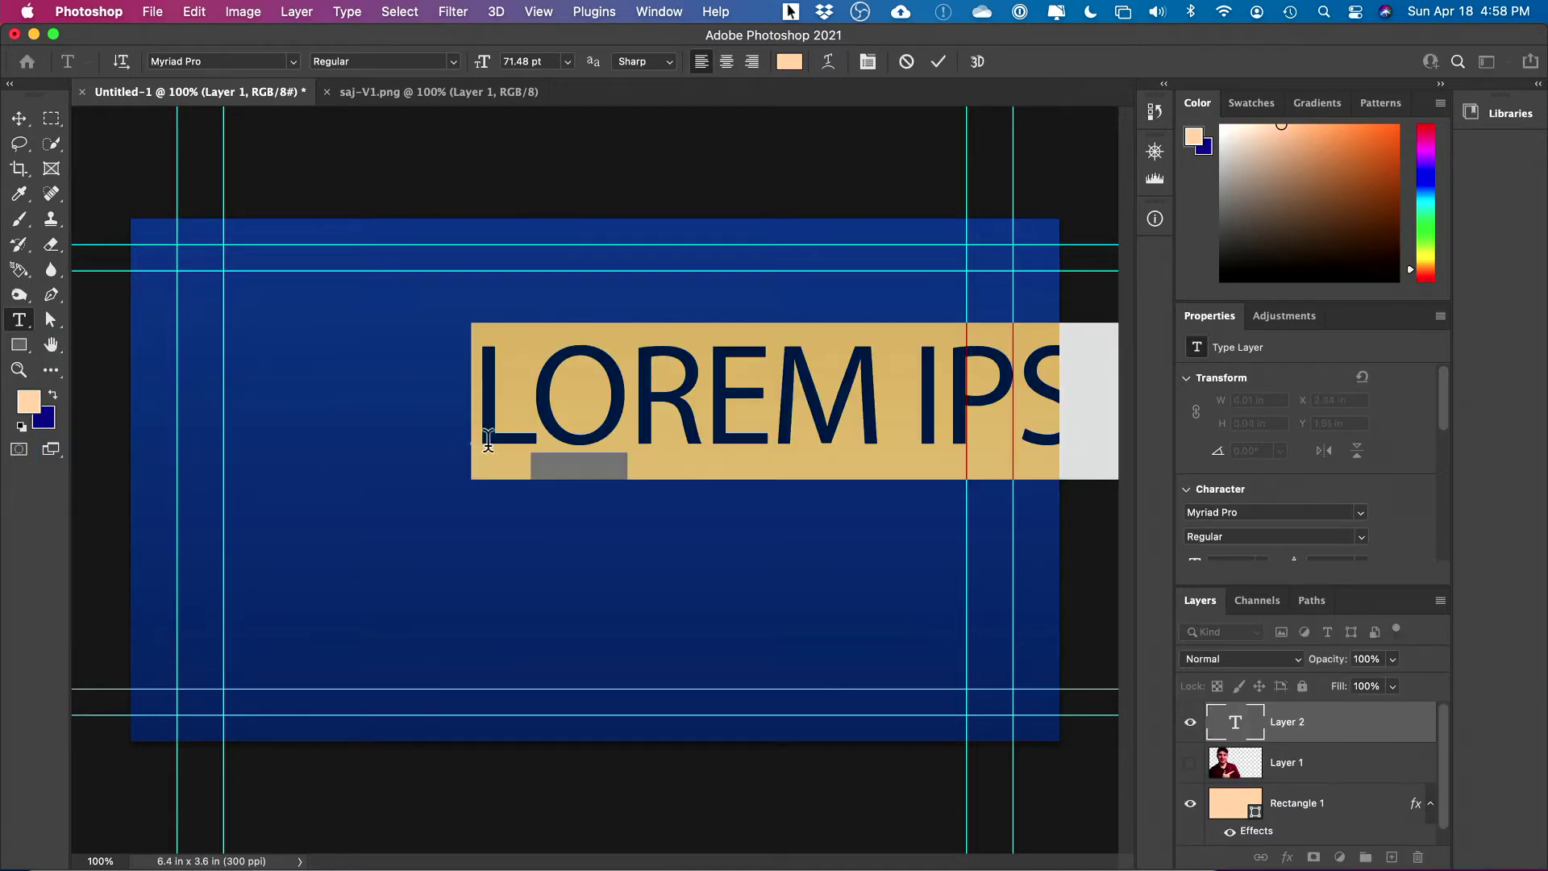
type("TEXT")
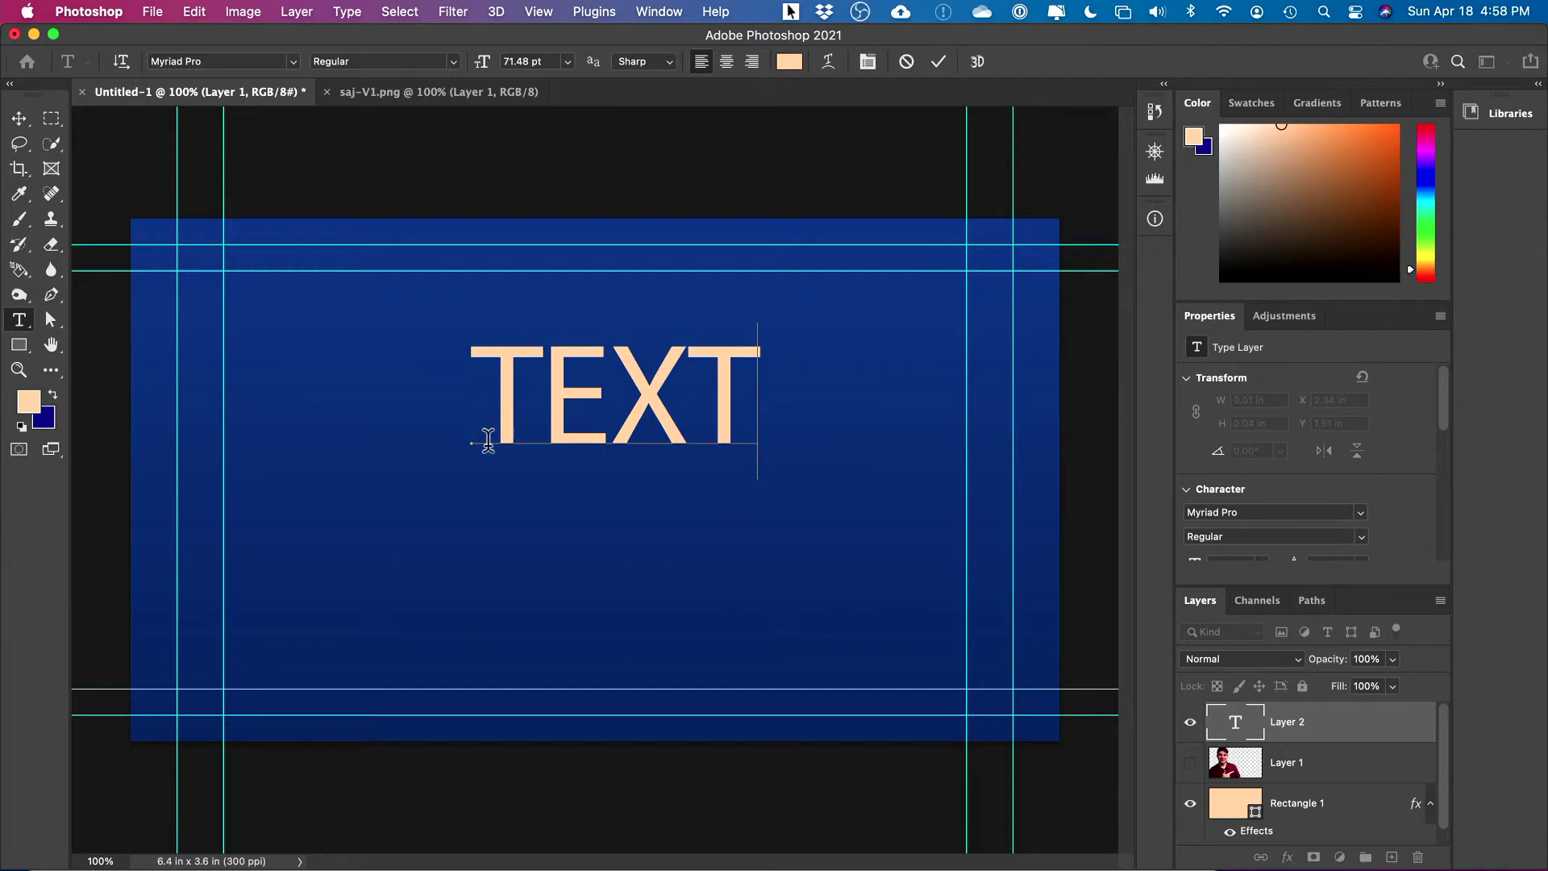
key("Return")
type("OUTLINE")
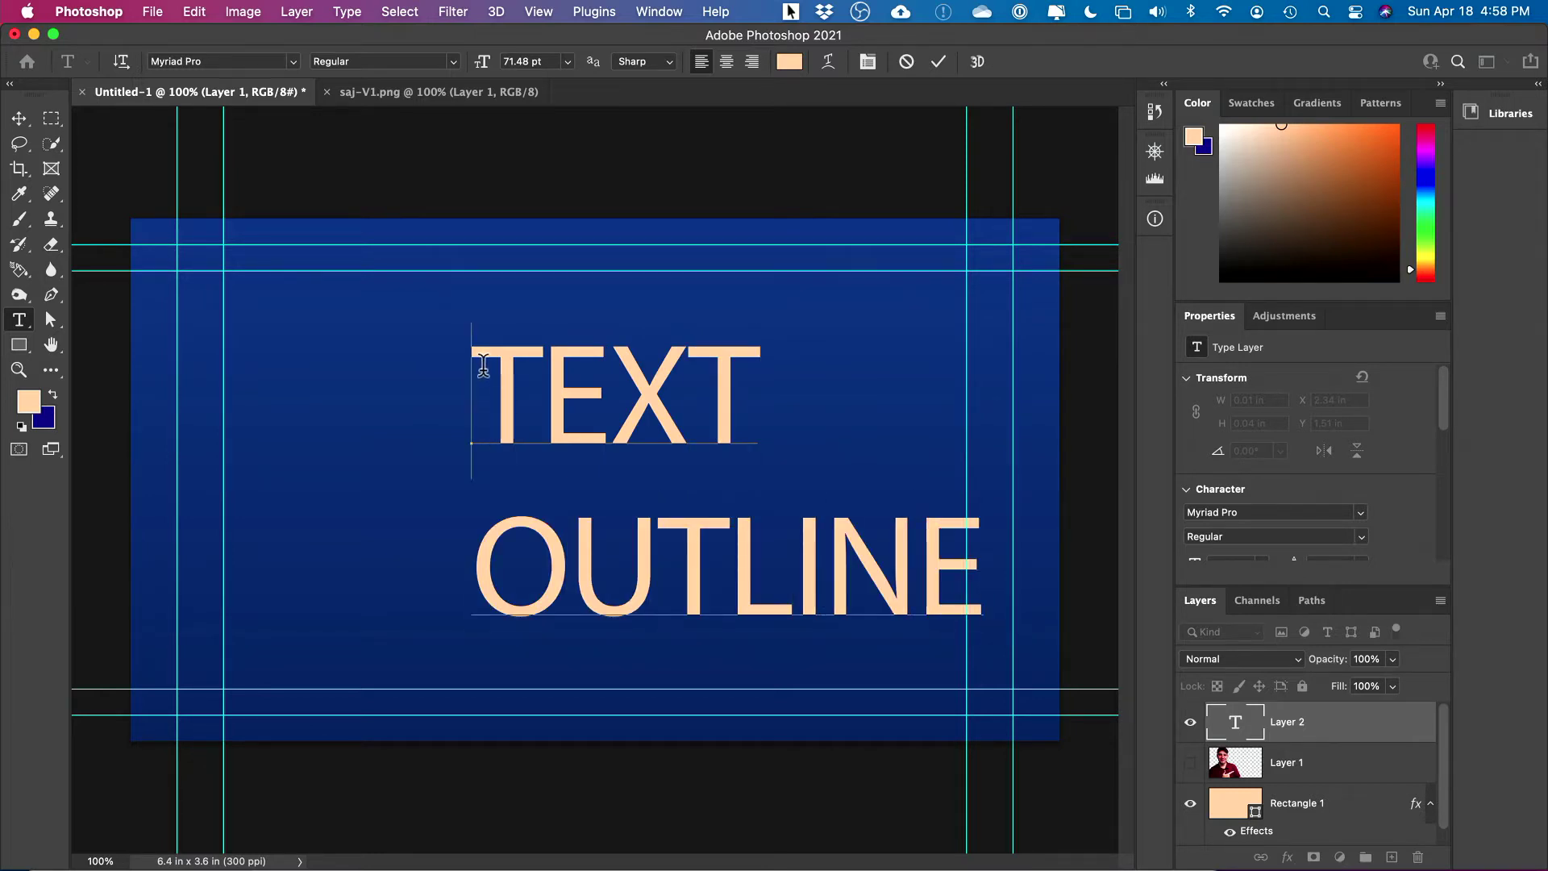
left_click_drag(473, 355, 1044, 605)
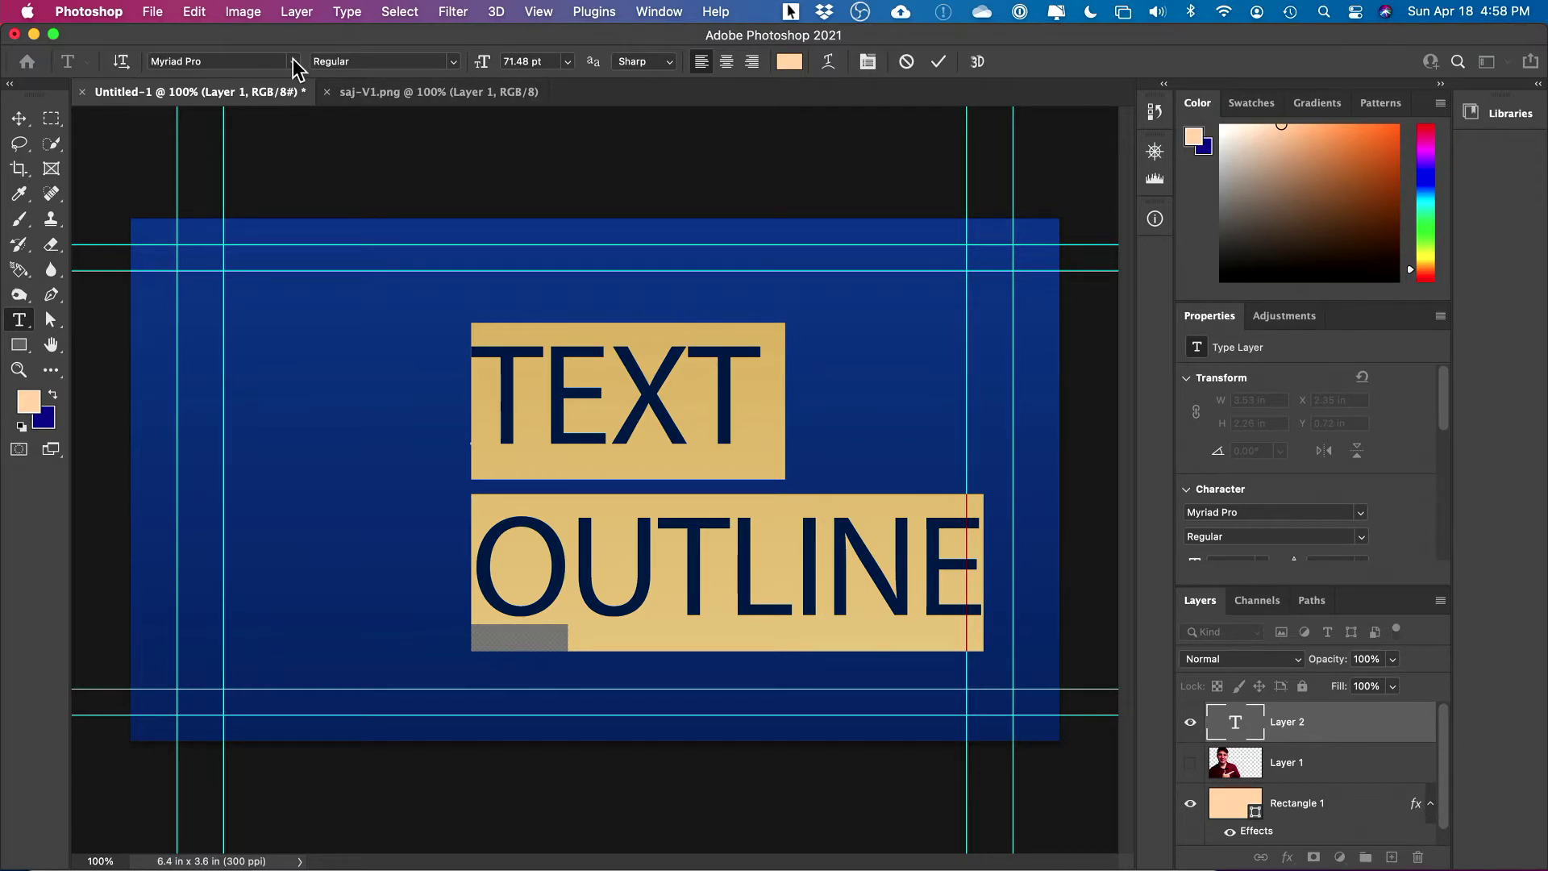
left_click(229, 58)
Step: Format the TEXT OUTLINE lines as Bebas Regular, 76 pt, centre-aligned, and commit the edit
type("Bebas")
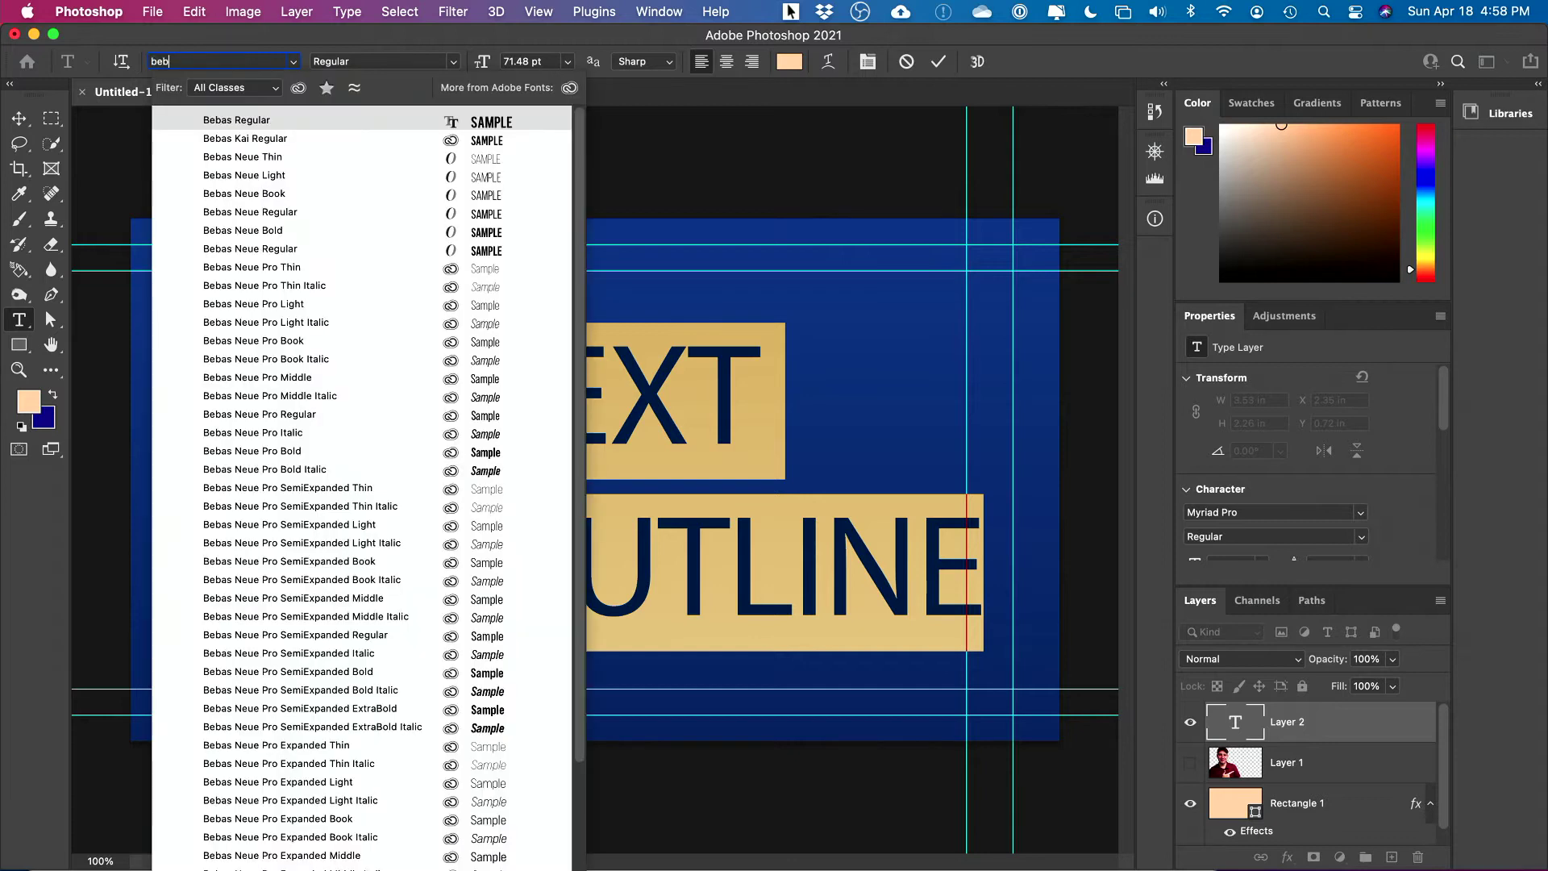
left_click(219, 121)
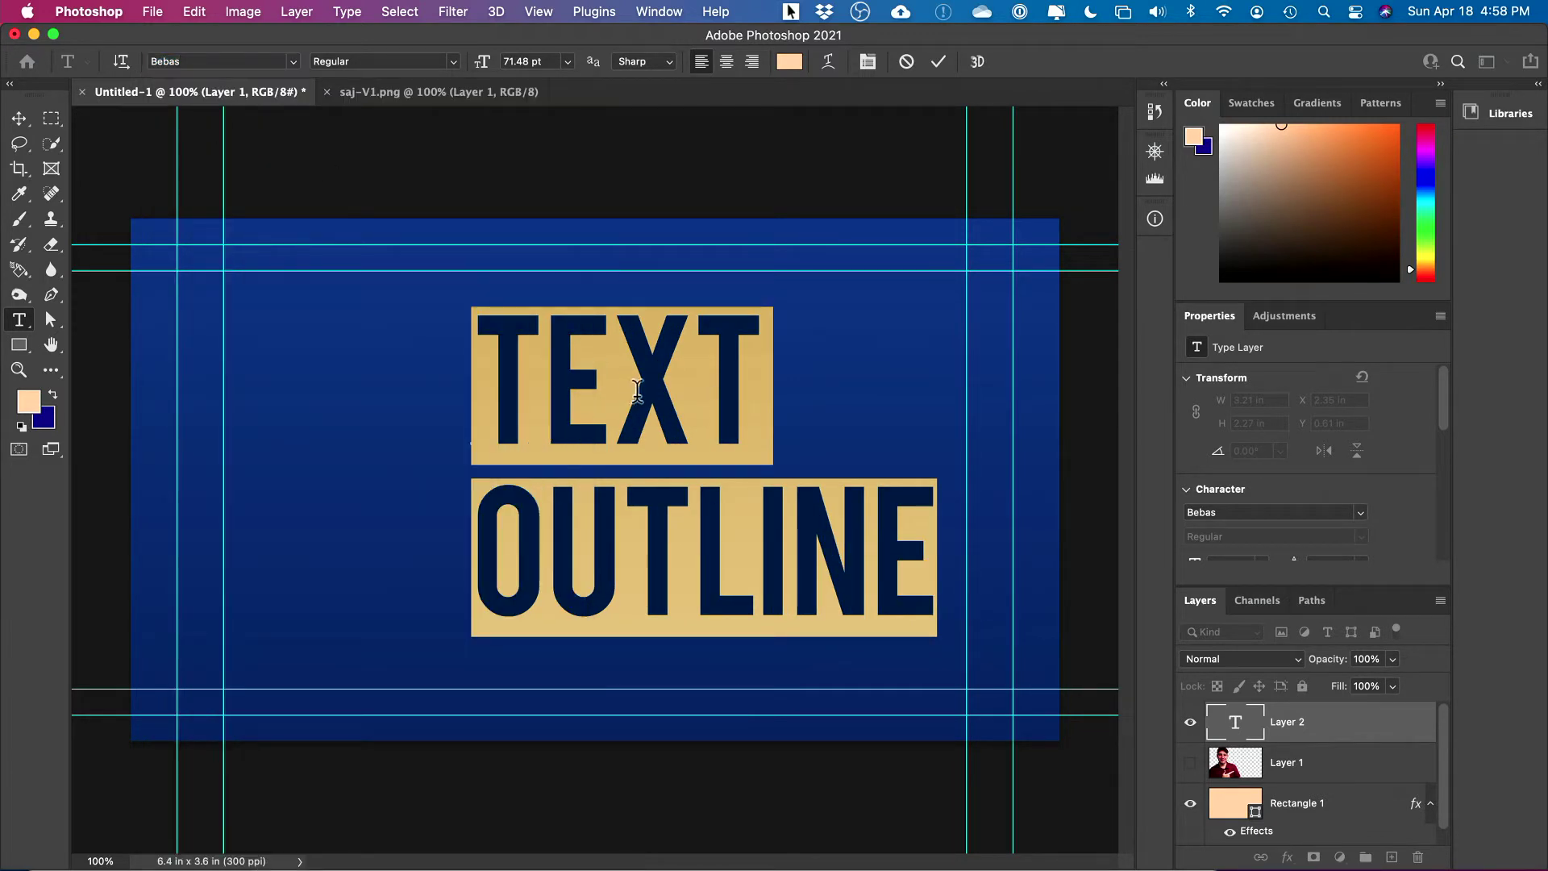
left_click(442, 63)
mouse_move(477, 62)
left_mouse_down()
mouse_move(511, 60)
mouse_move(487, 68)
left_mouse_up()
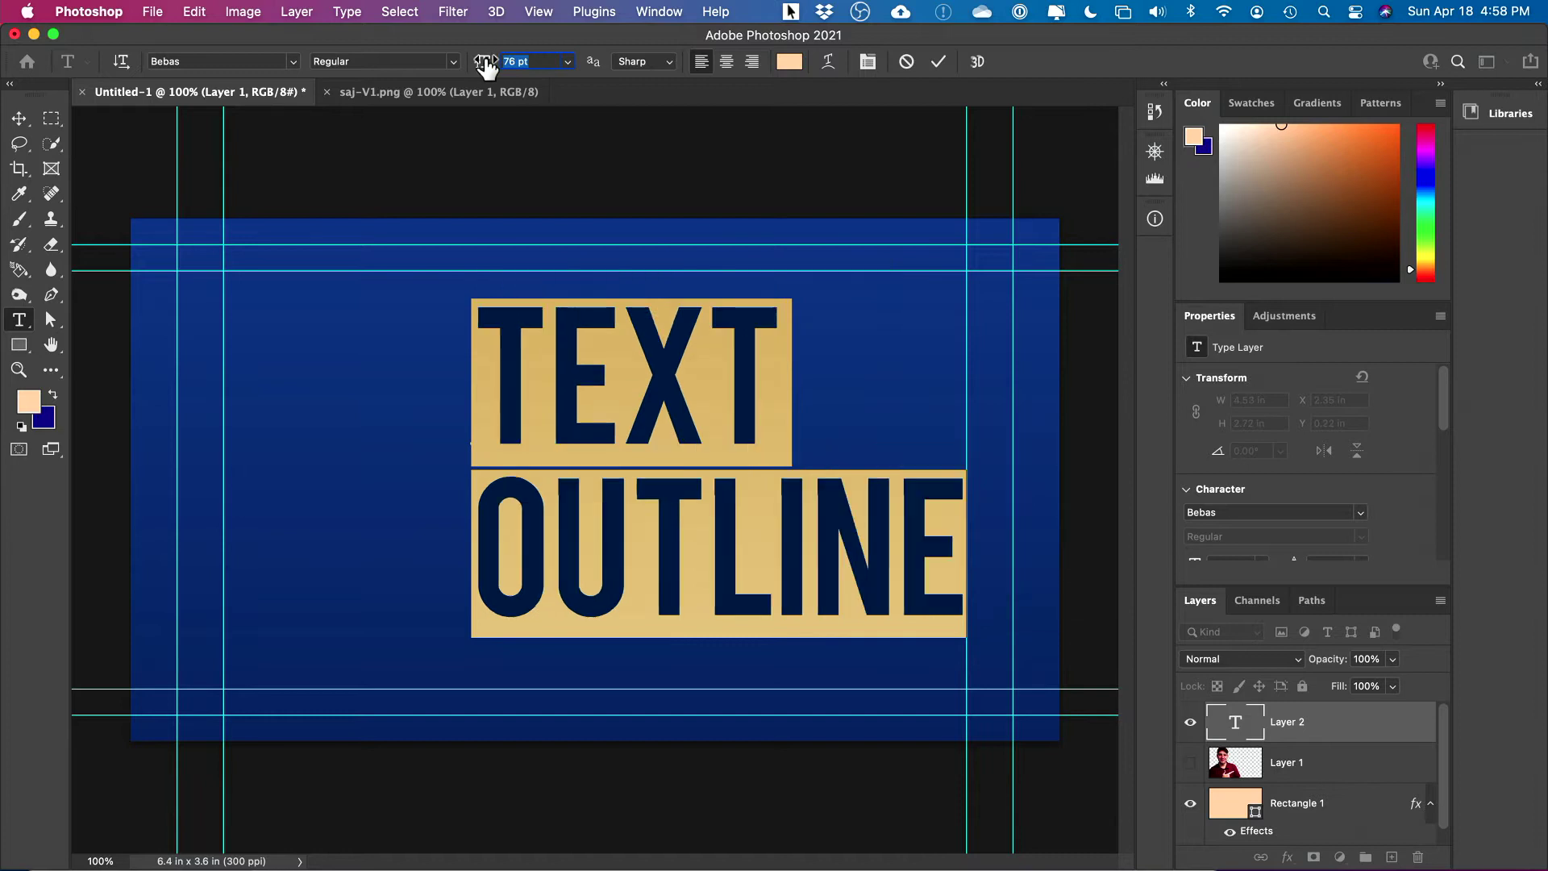
left_click(725, 63)
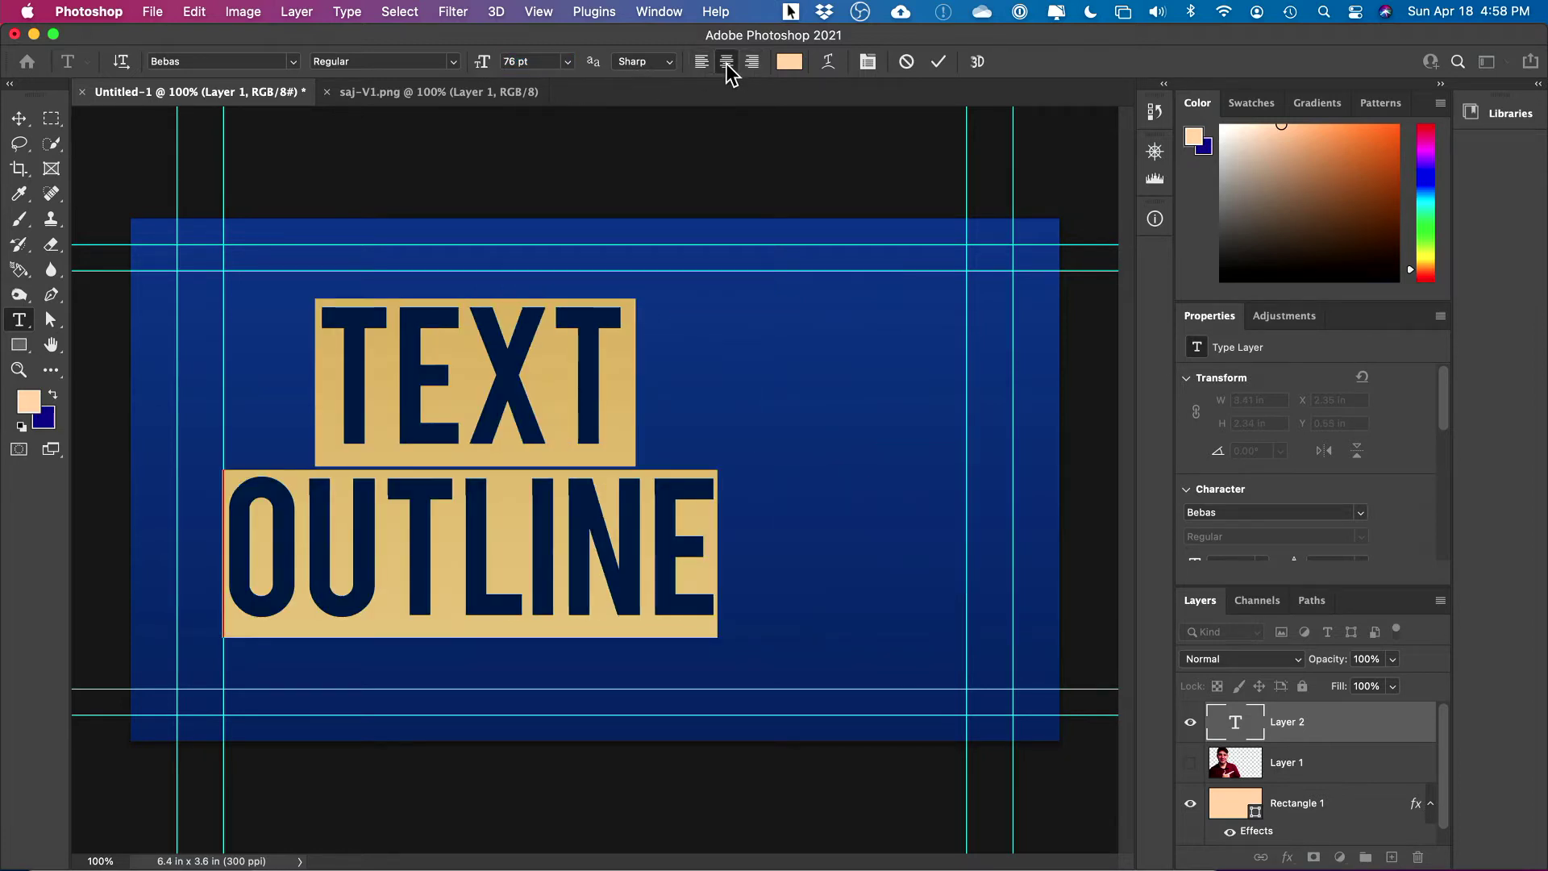
left_click(939, 64)
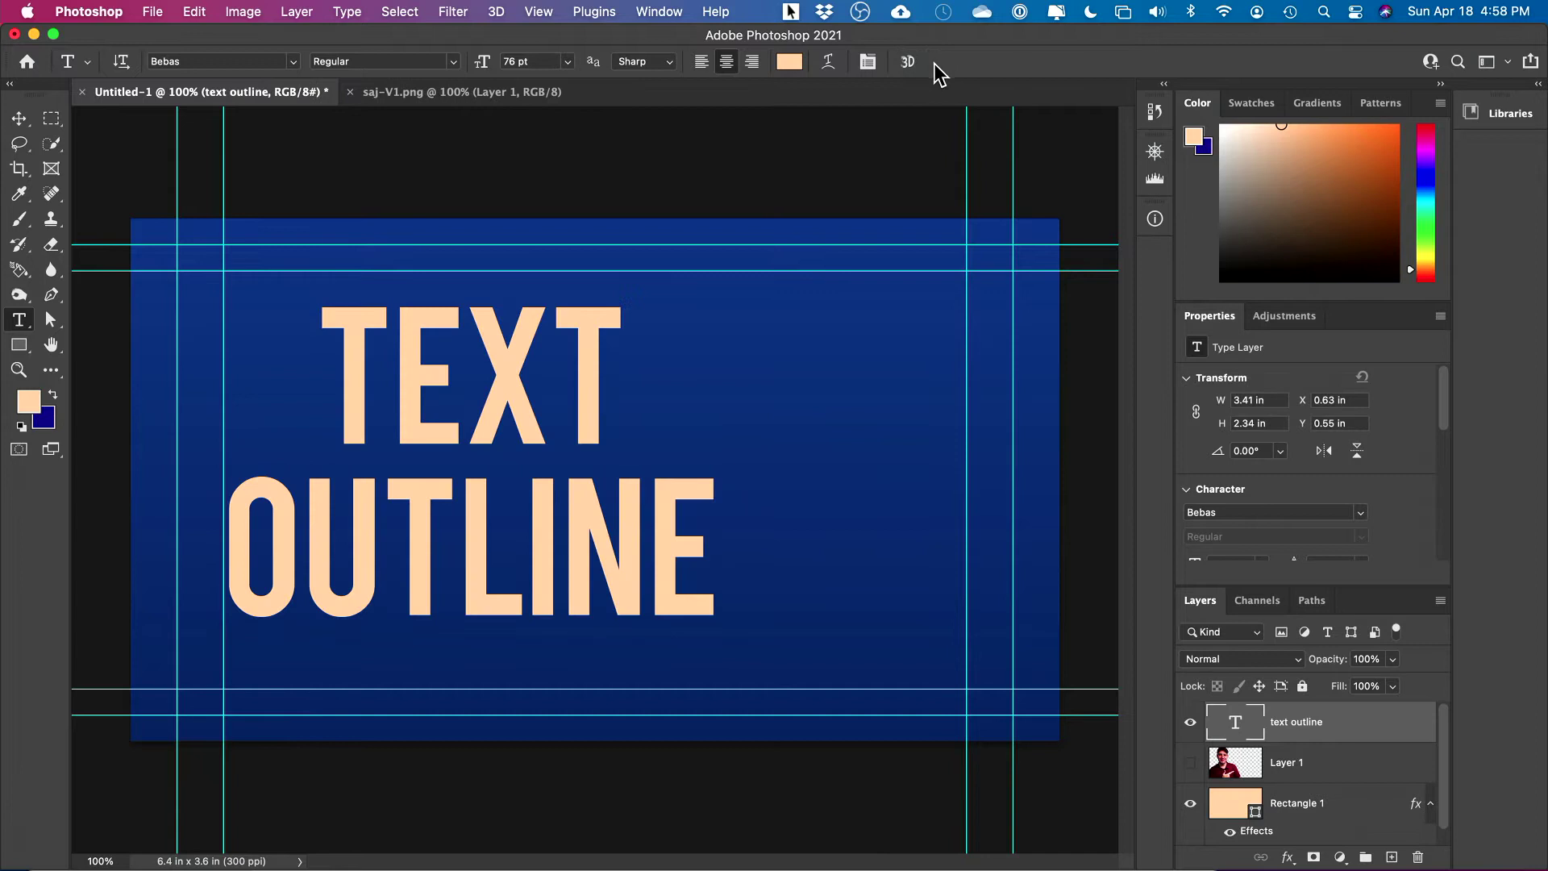
Step: Move the text to the canvas centre and recolour it pure white (#ffffff)
left_click(22, 123)
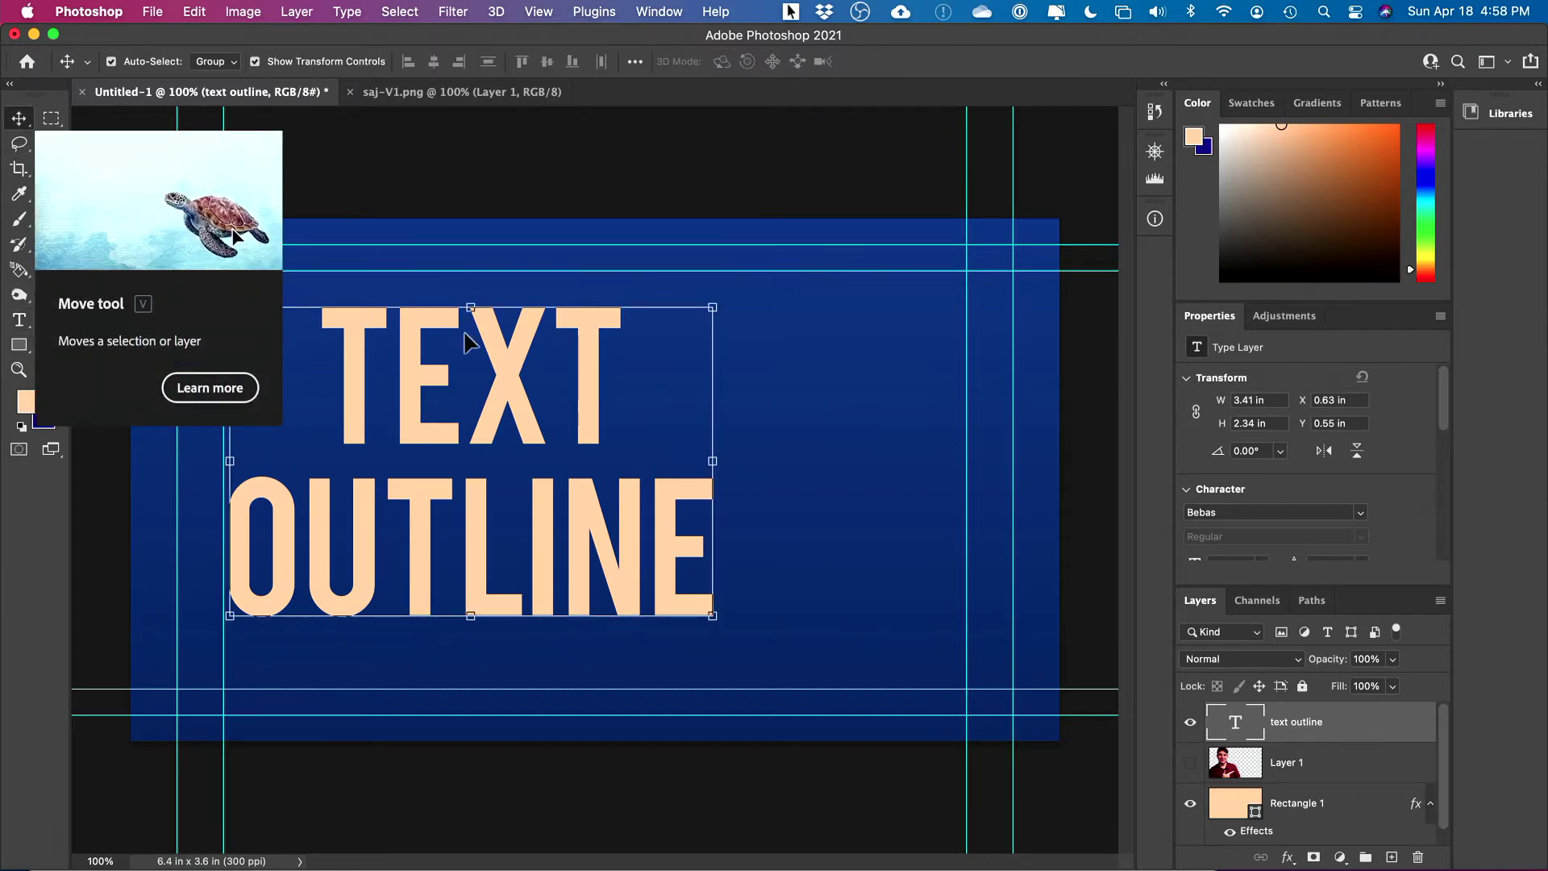
left_click_drag(519, 395, 632, 400)
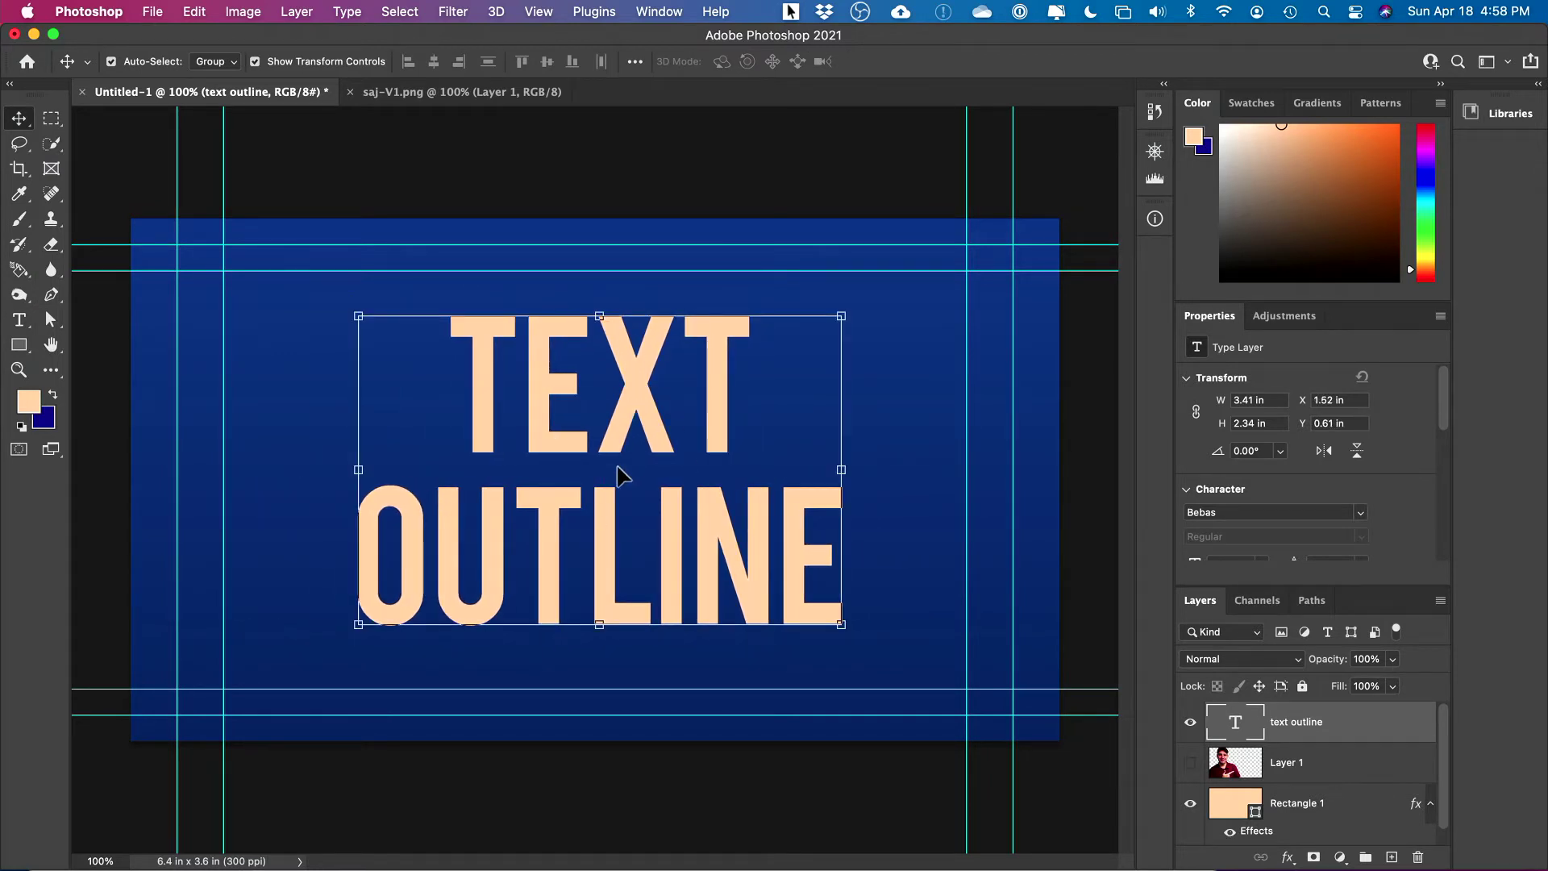
double_click(635, 422)
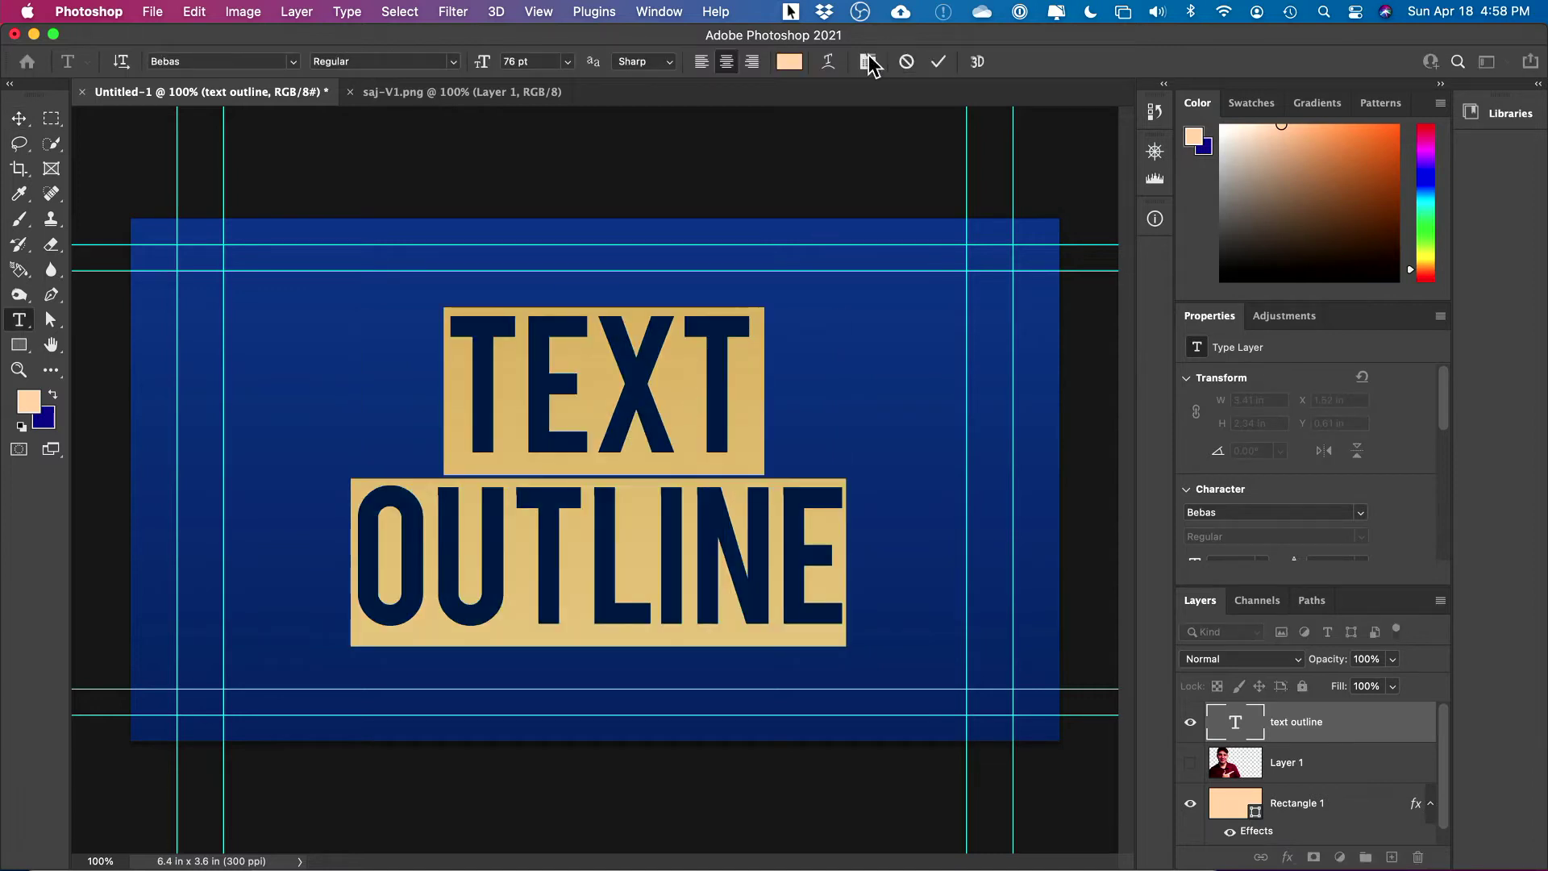
left_click(788, 63)
left_click(1040, 540)
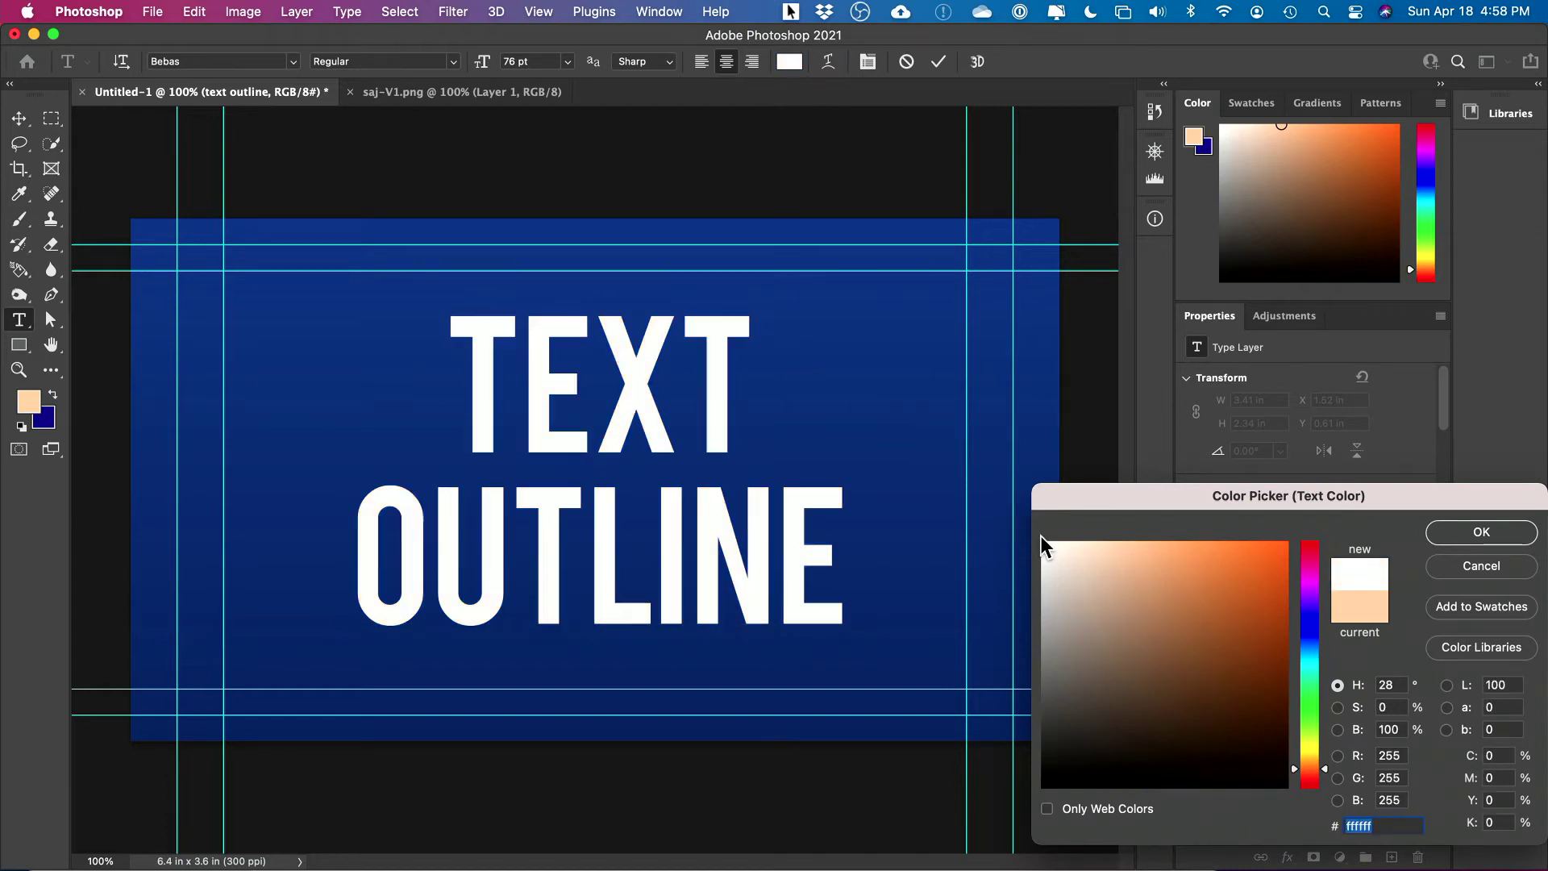
left_click(1459, 528)
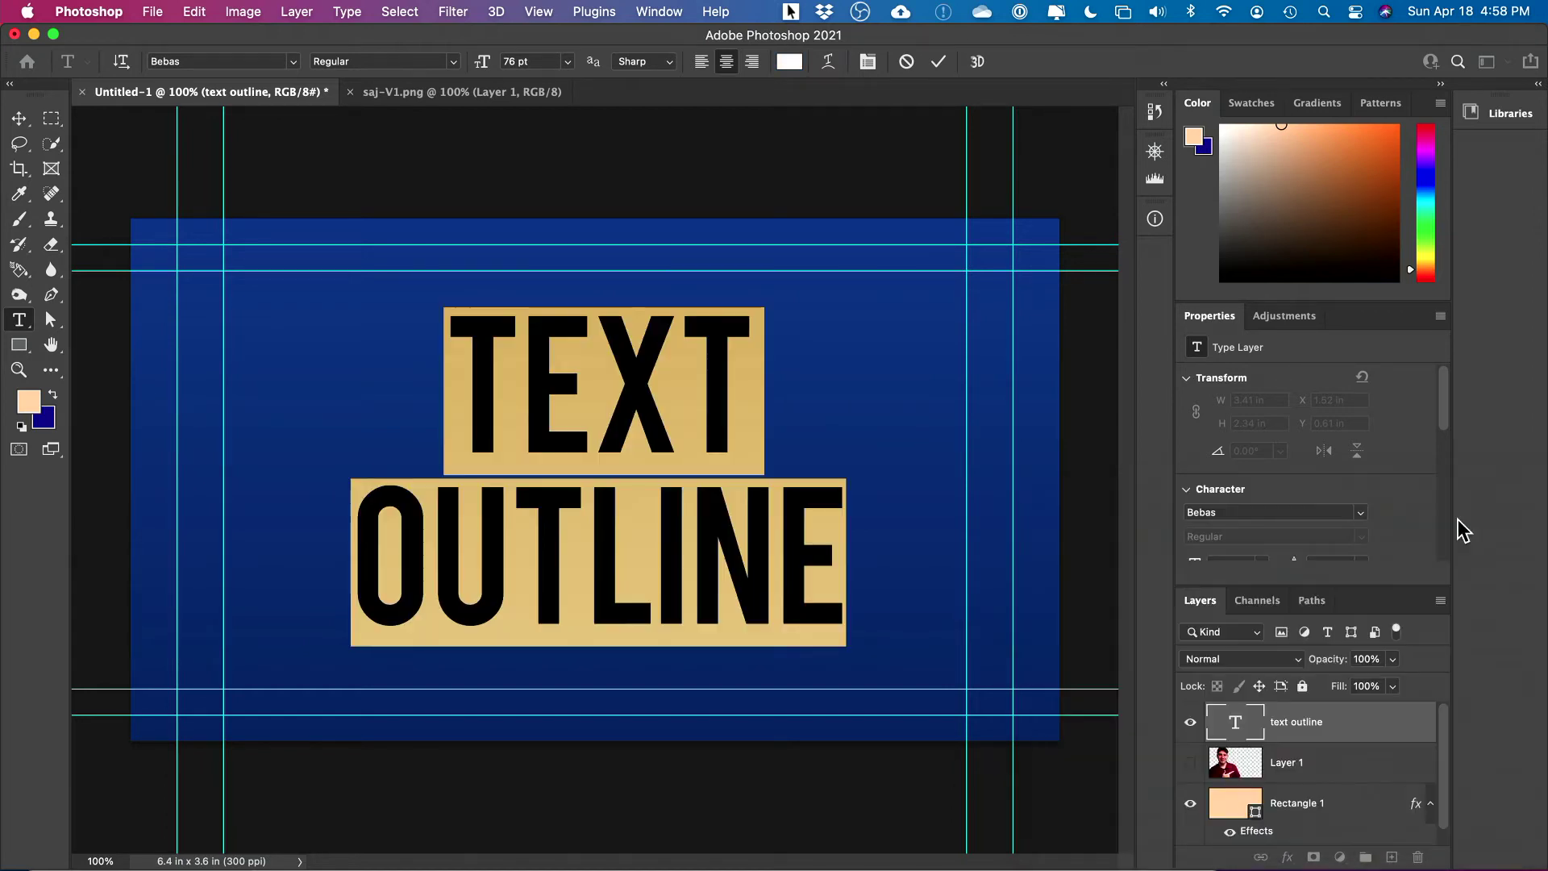
left_click(938, 62)
key("v")
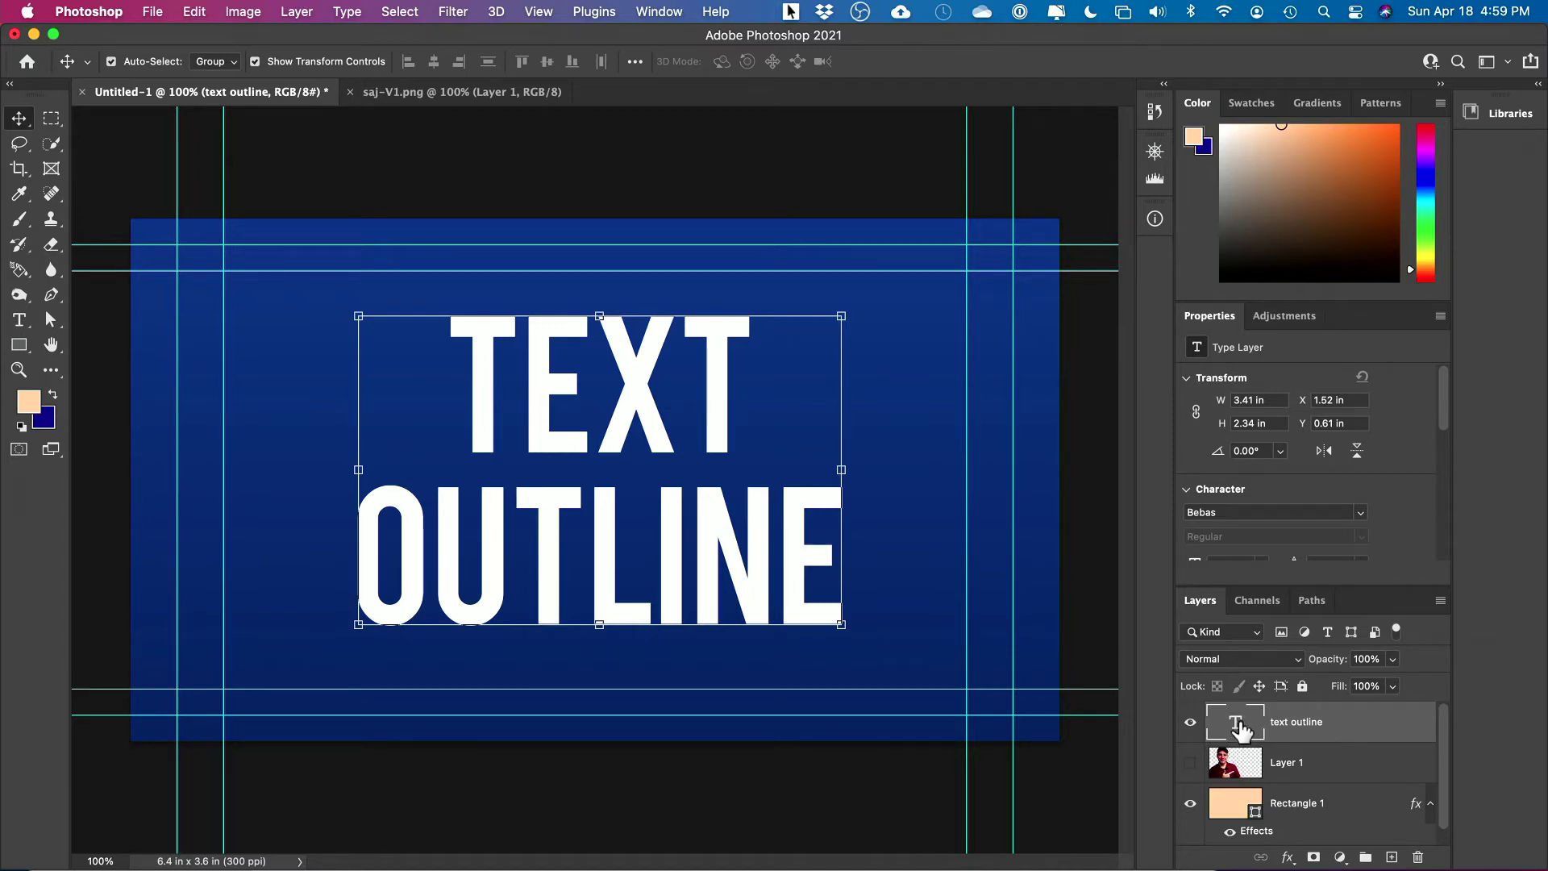
double_click(1357, 728)
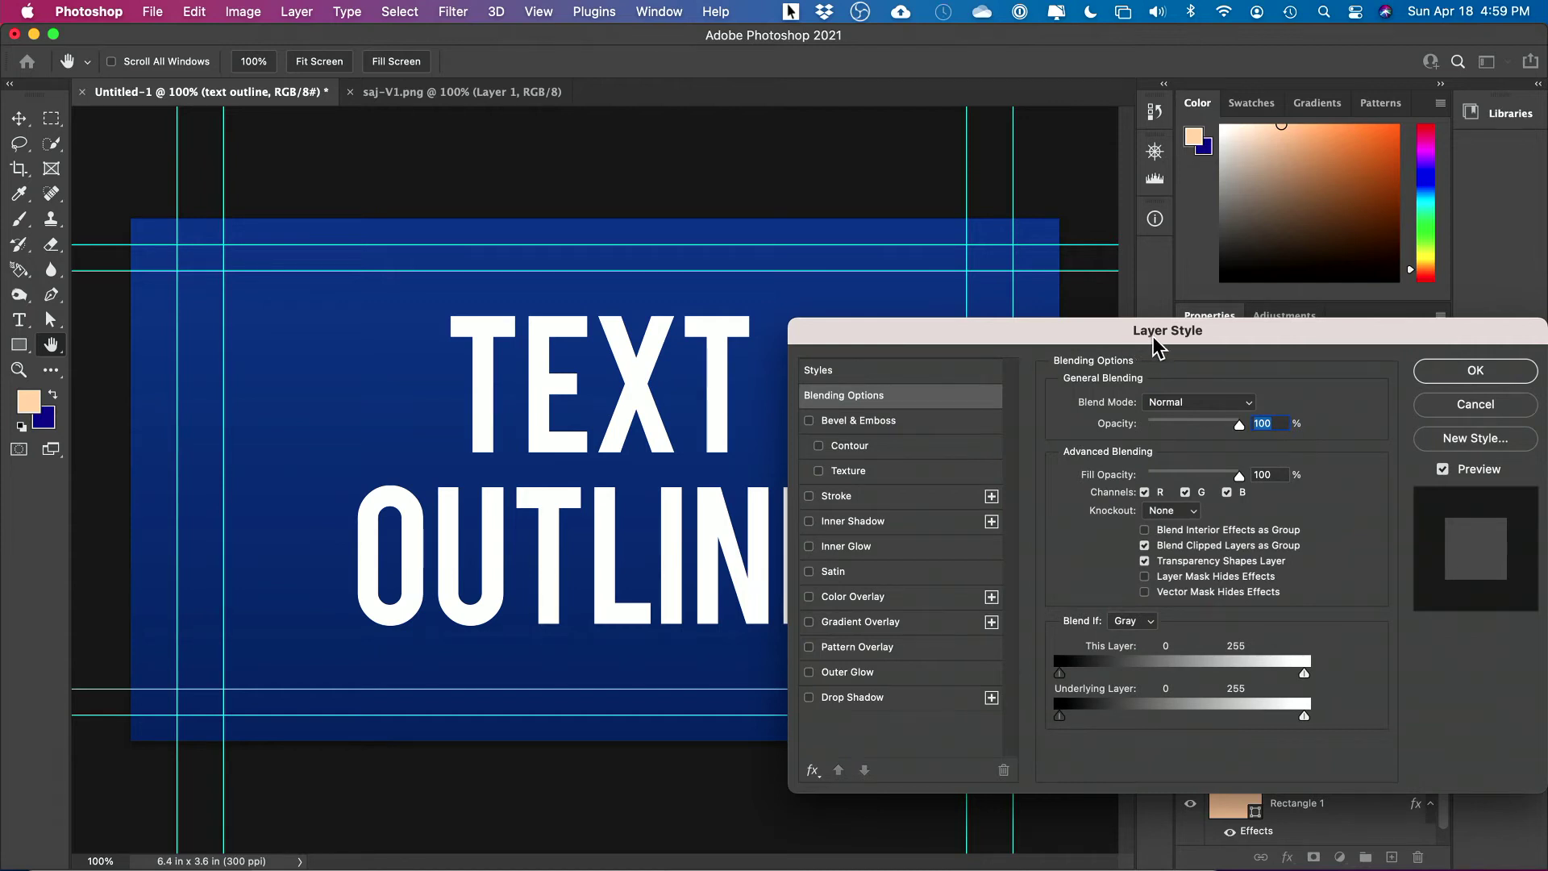
Step: Add a black outside Stroke to the text layer, settling on a 10 px size
left_click_drag(1090, 333, 1070, 314)
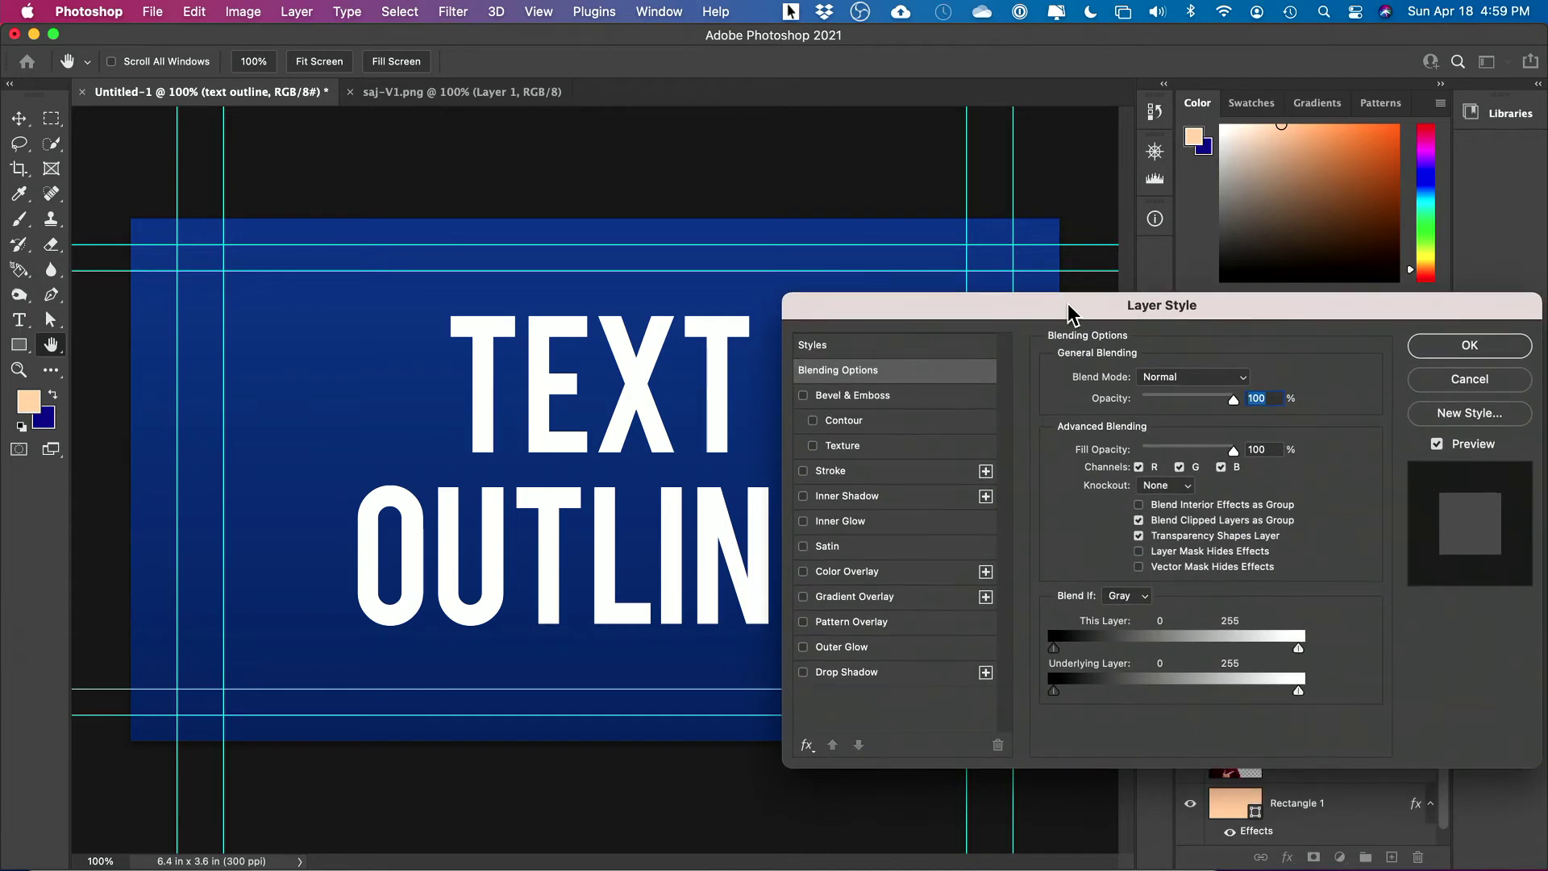
left_click(834, 475)
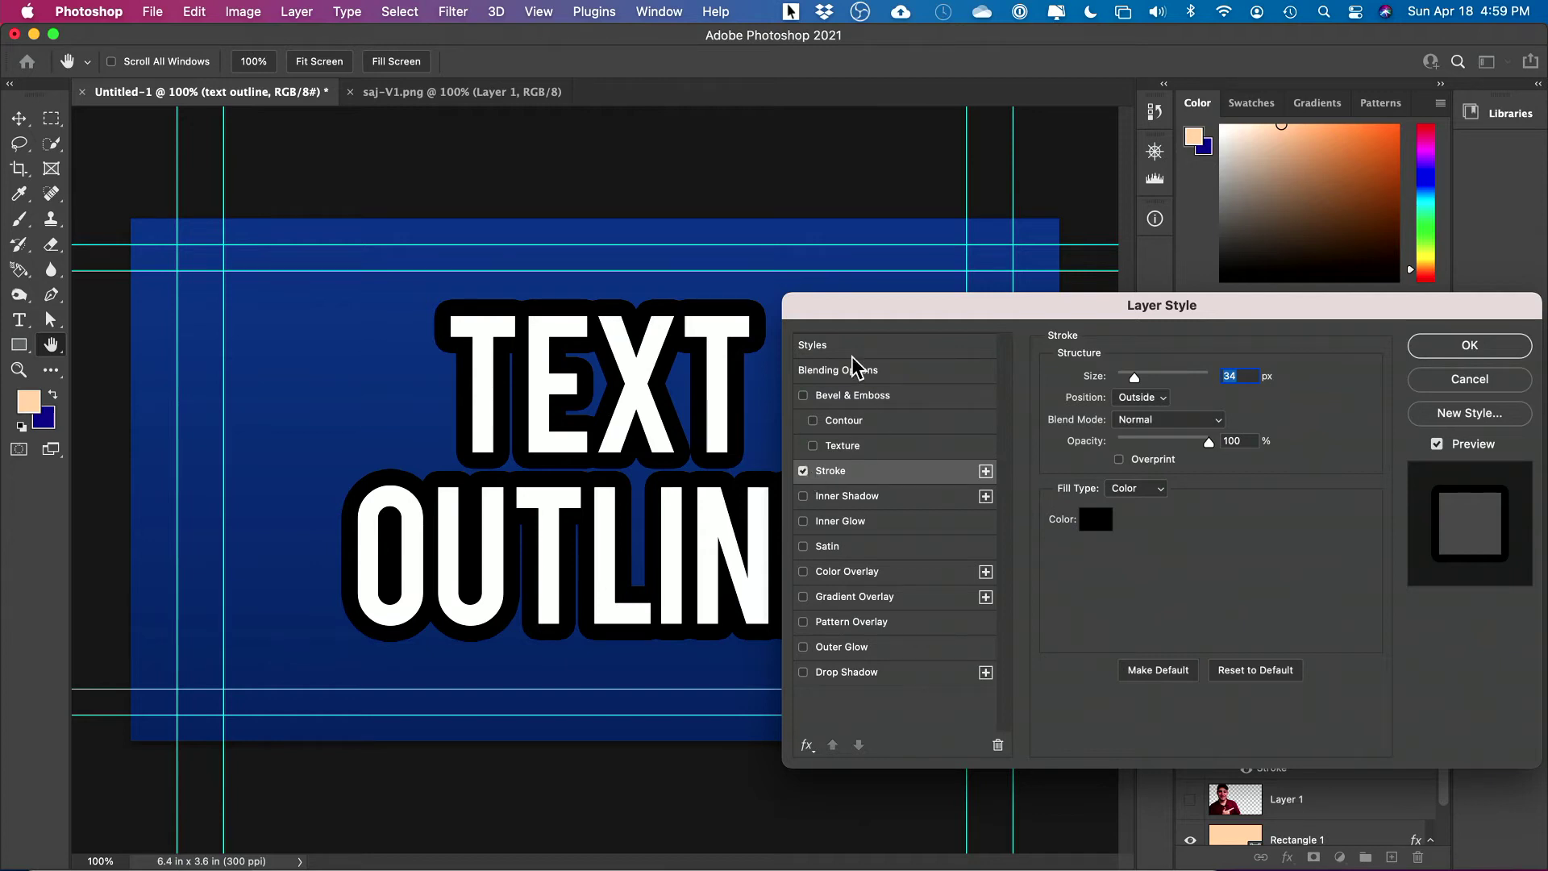
left_click_drag(856, 313, 911, 313)
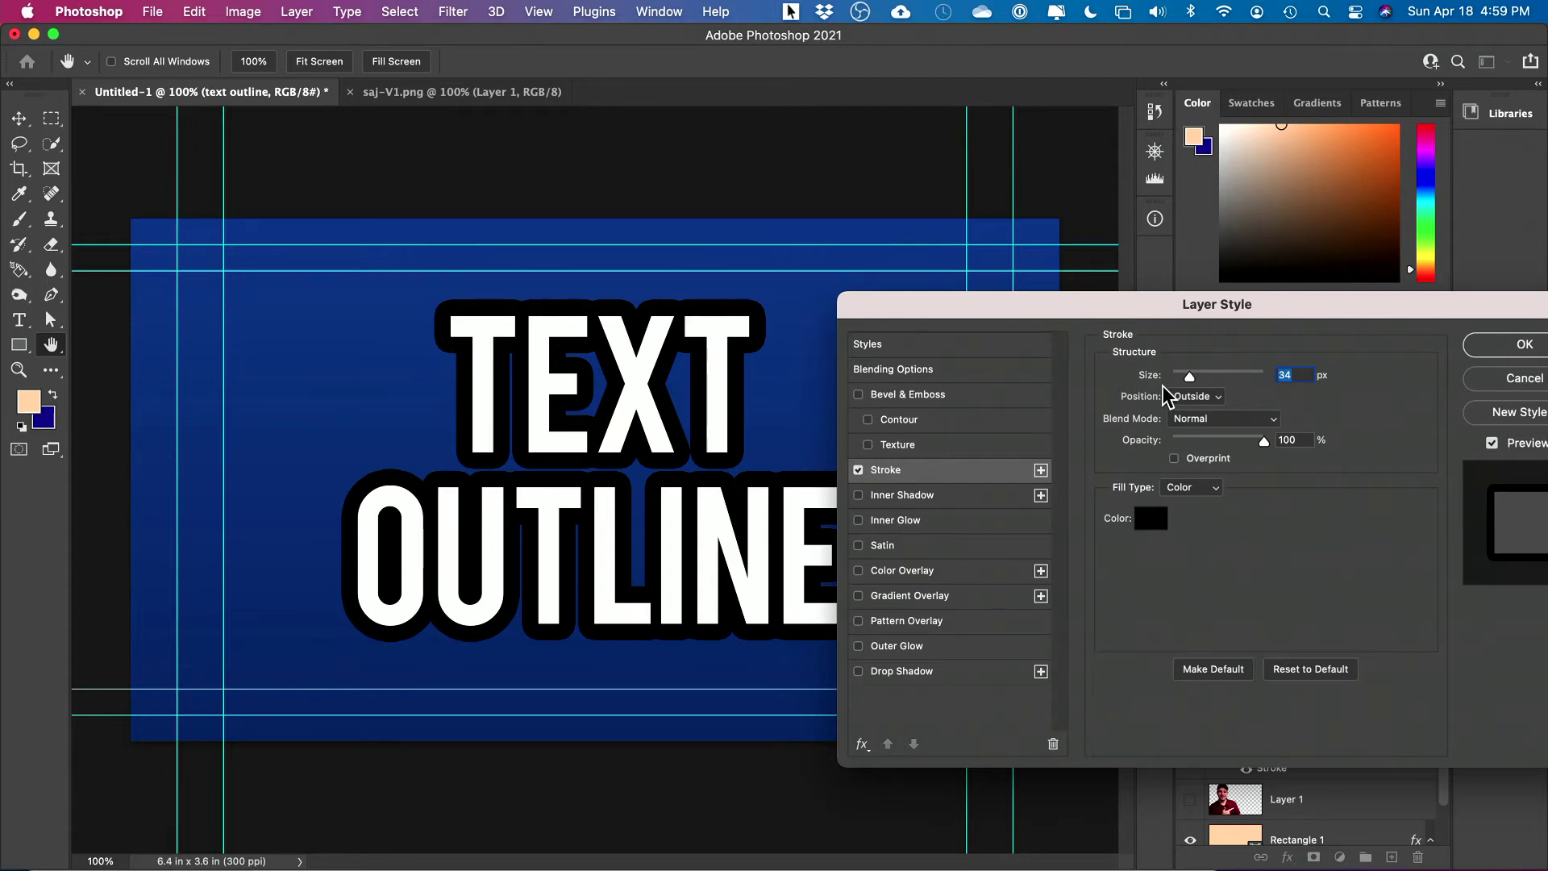
left_click_drag(1187, 379, 1168, 380)
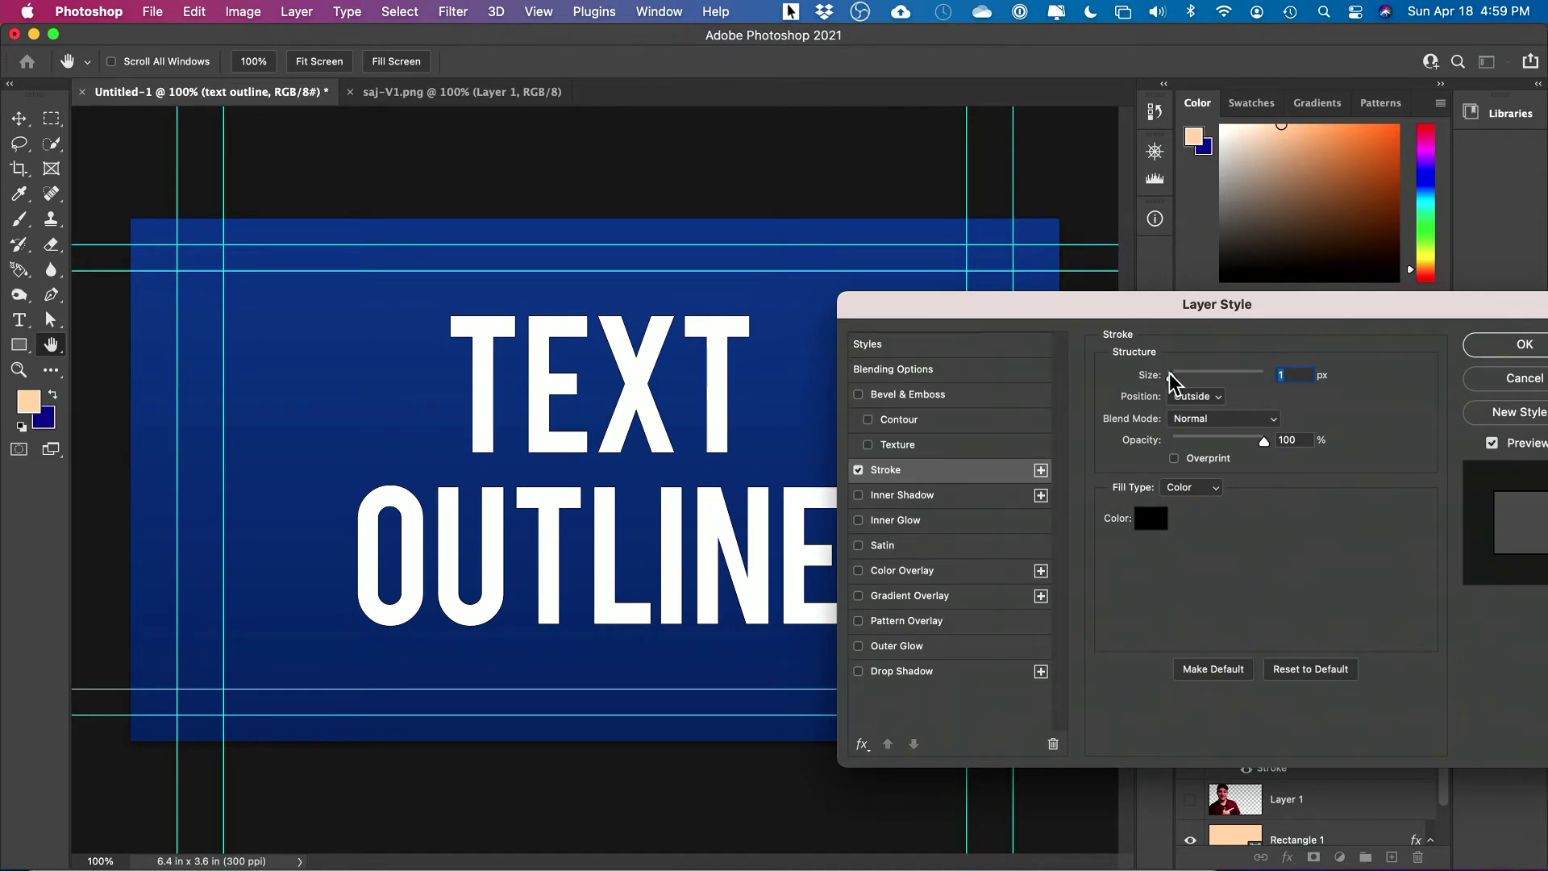
left_click_drag(1174, 376, 1179, 375)
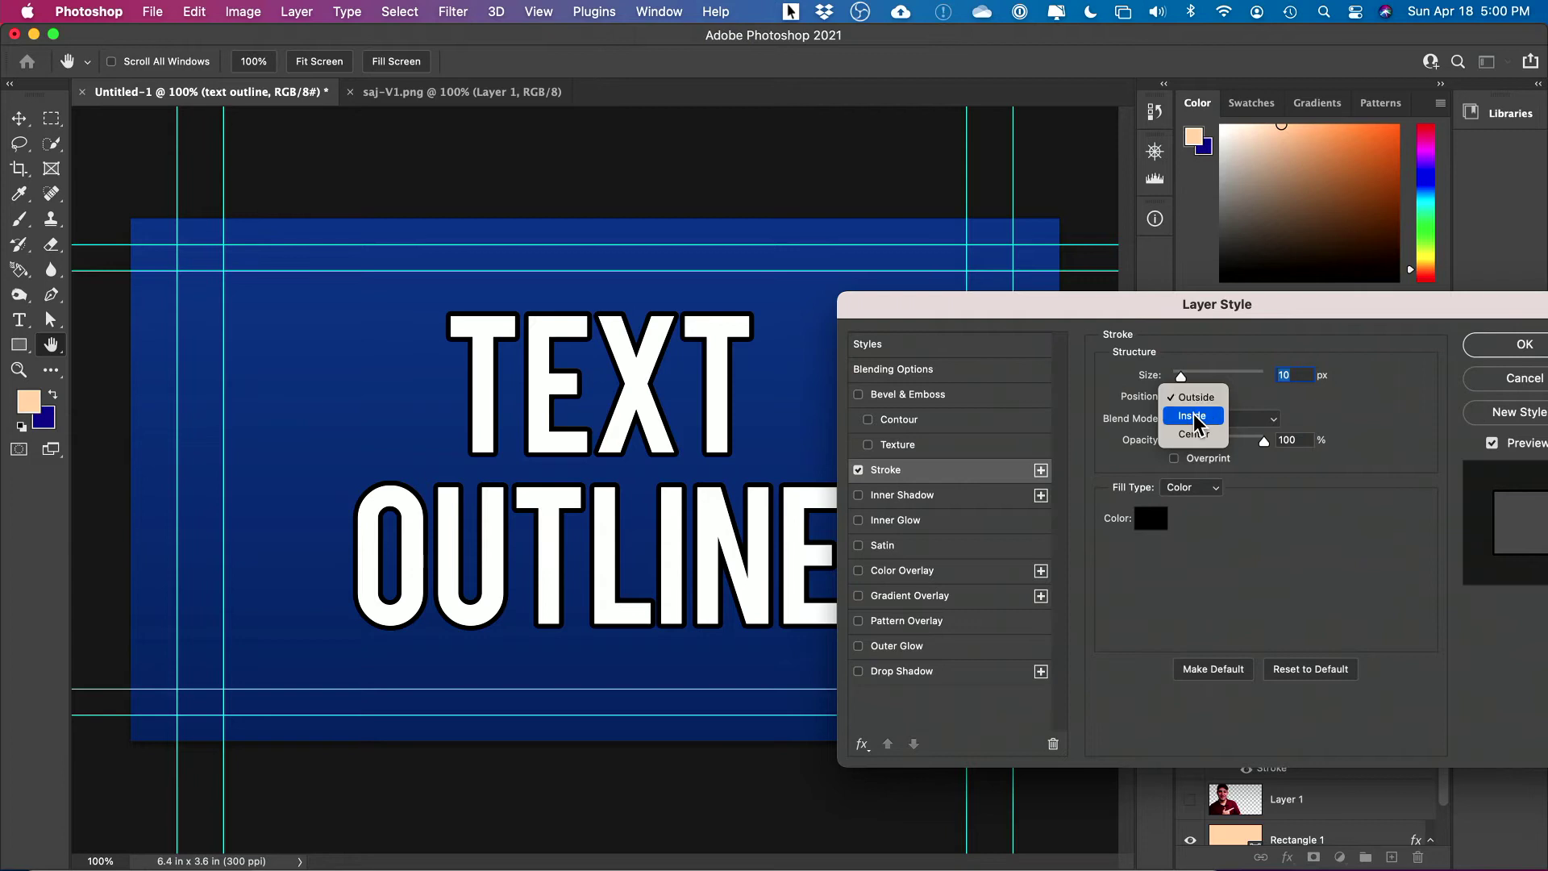
left_click(1193, 415)
left_click(1195, 397)
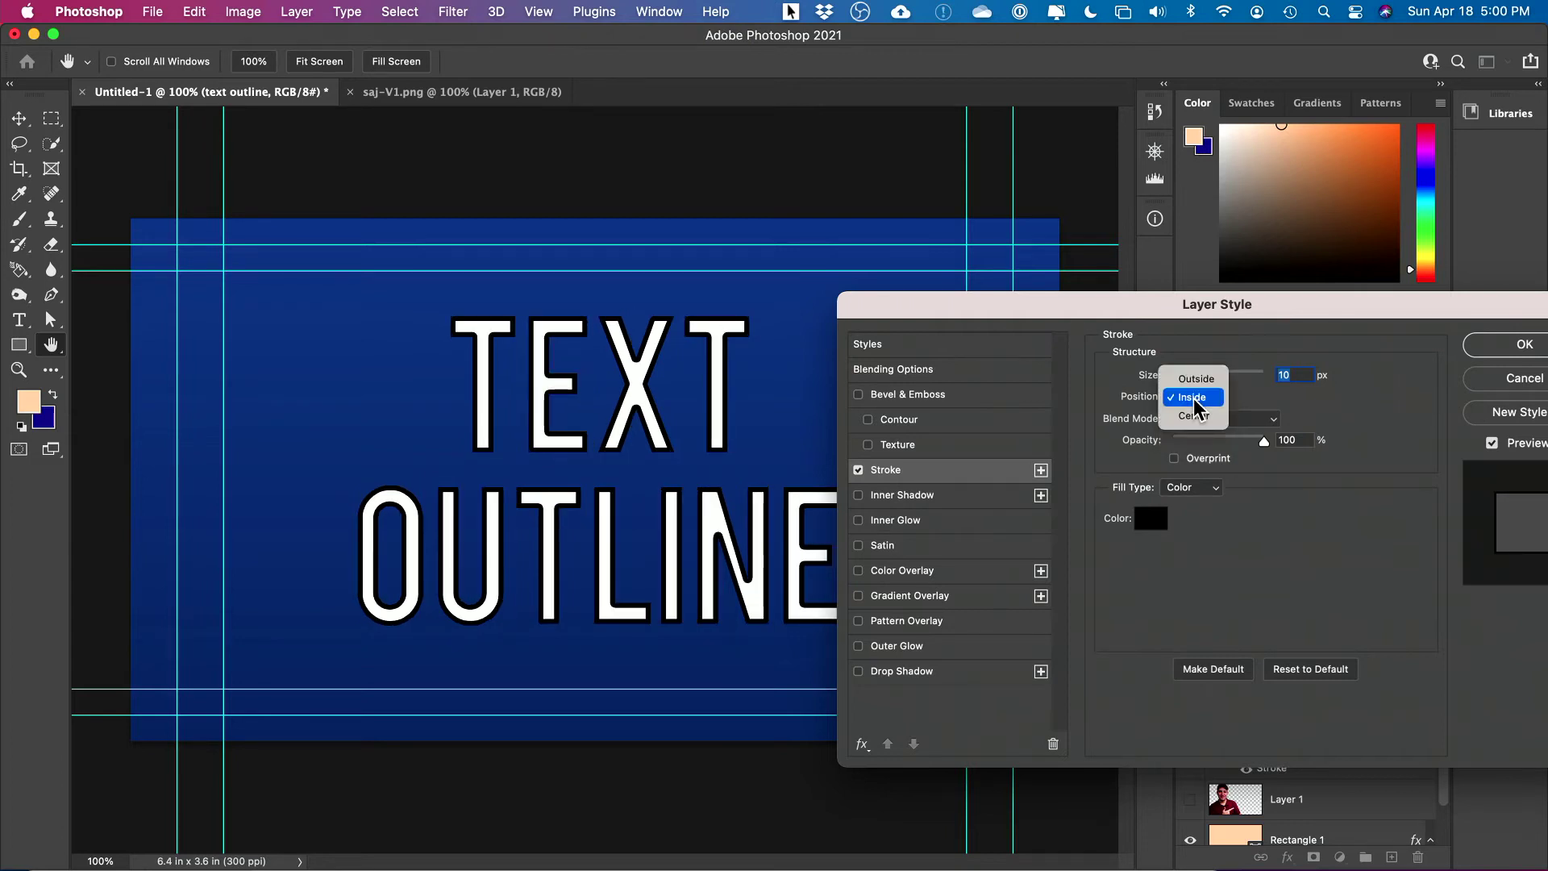
left_click(1195, 416)
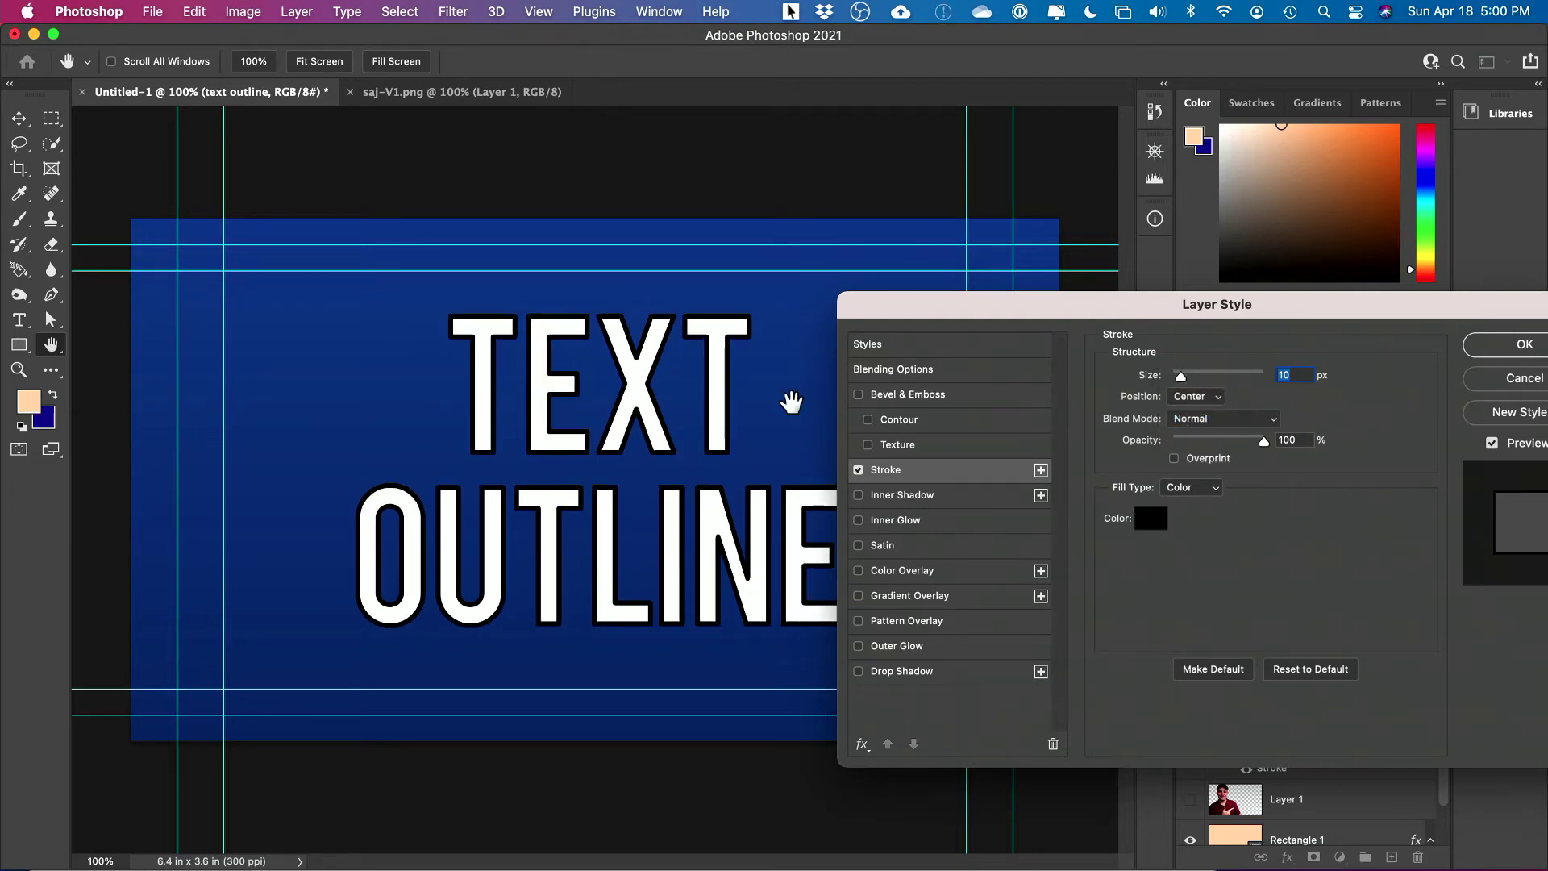
left_click(1188, 397)
left_click(1190, 399)
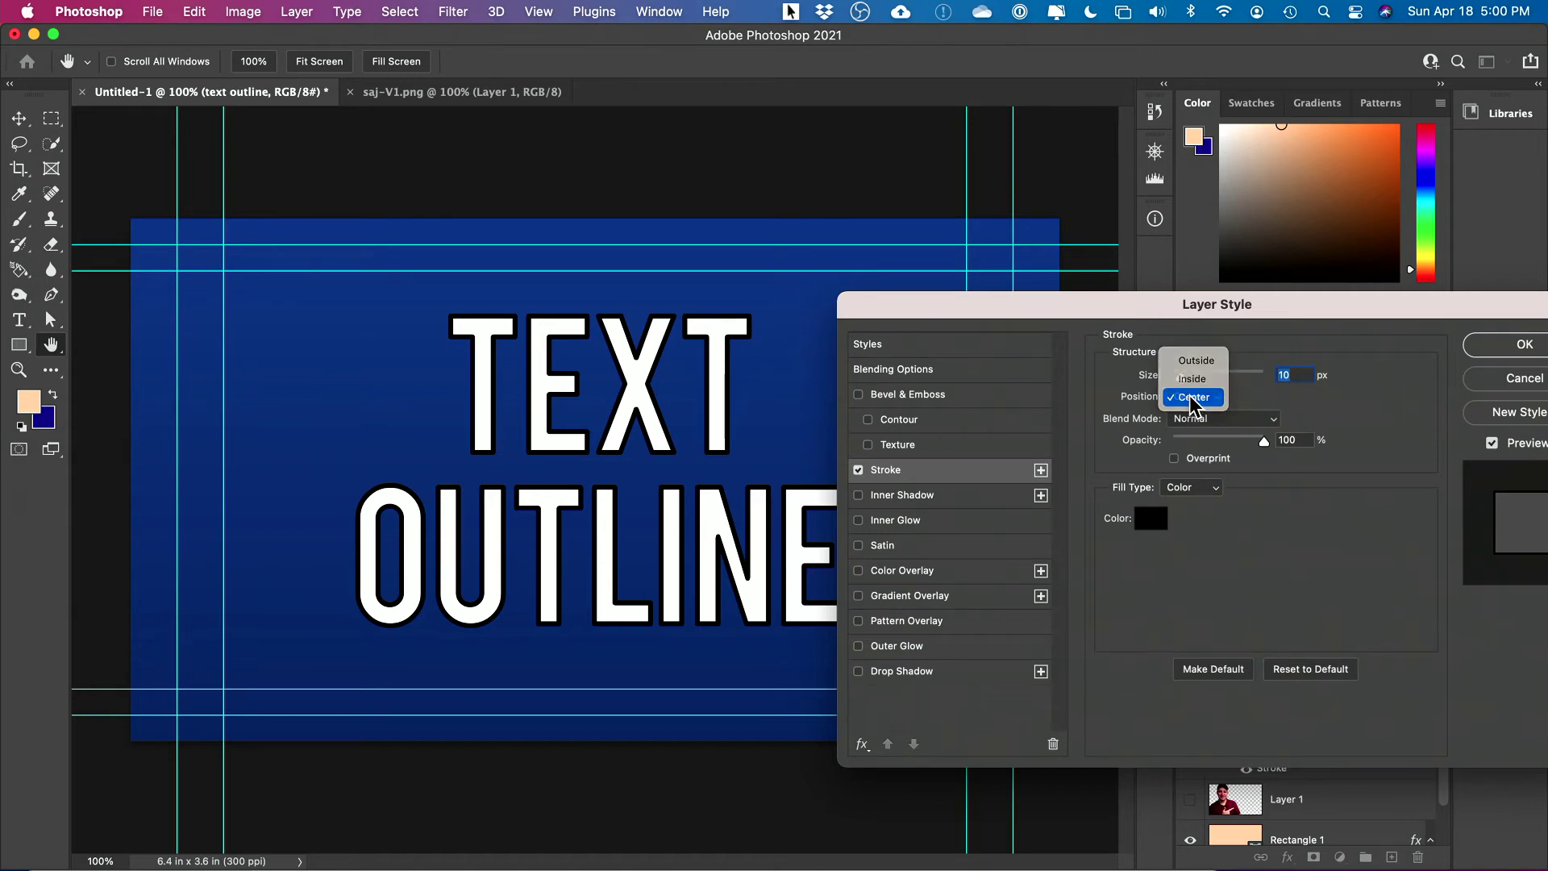
mouse_move(1182, 377)
left_mouse_down()
mouse_move(1195, 377)
mouse_move(1180, 378)
left_mouse_up()
left_click(1192, 398)
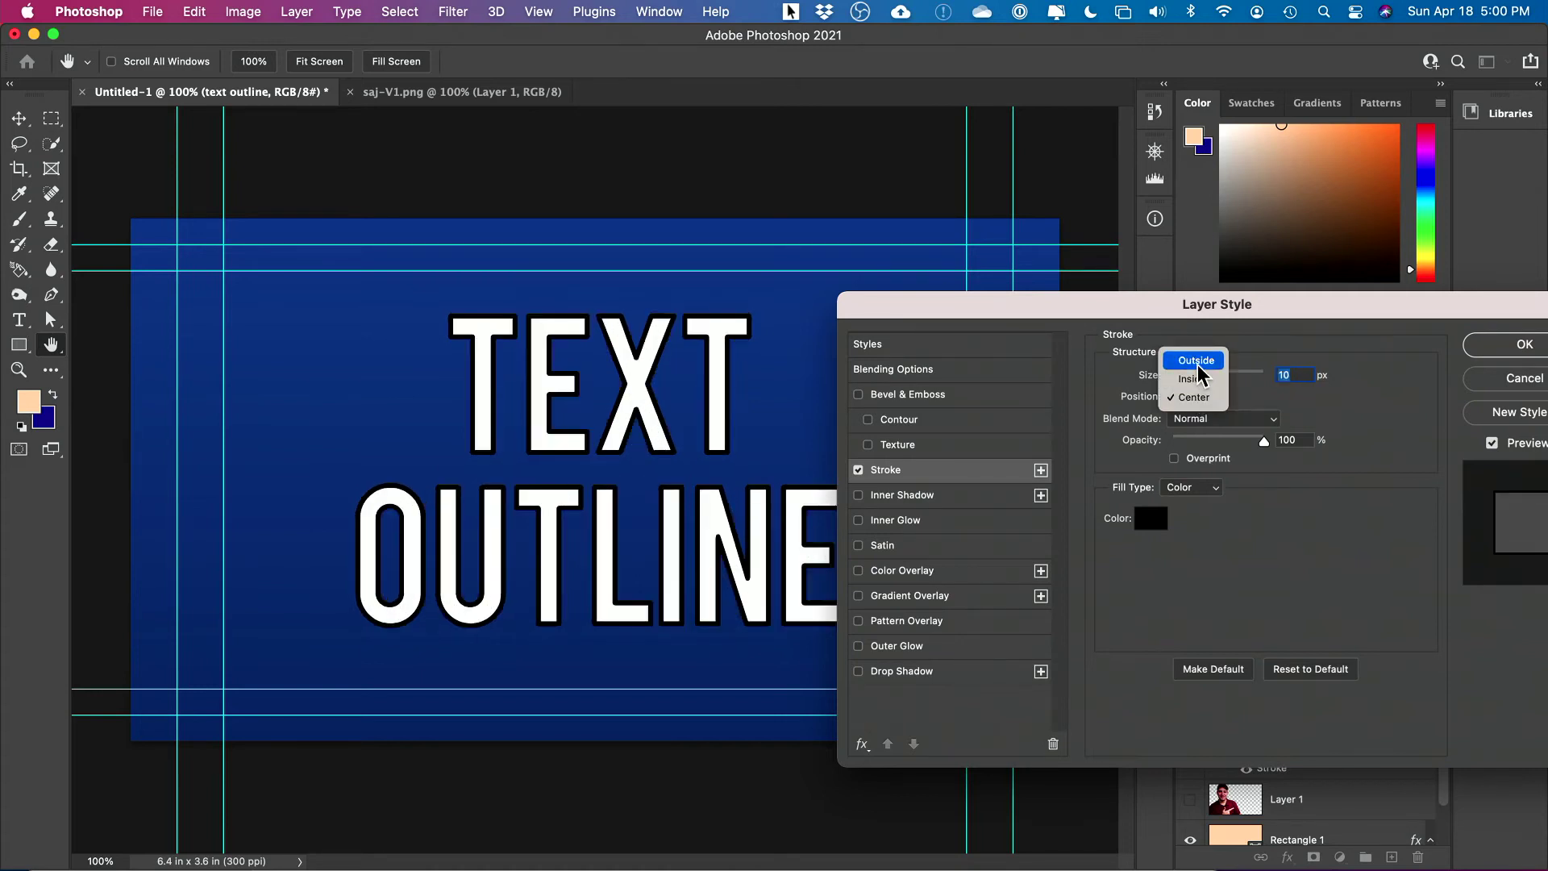
left_click(1196, 353)
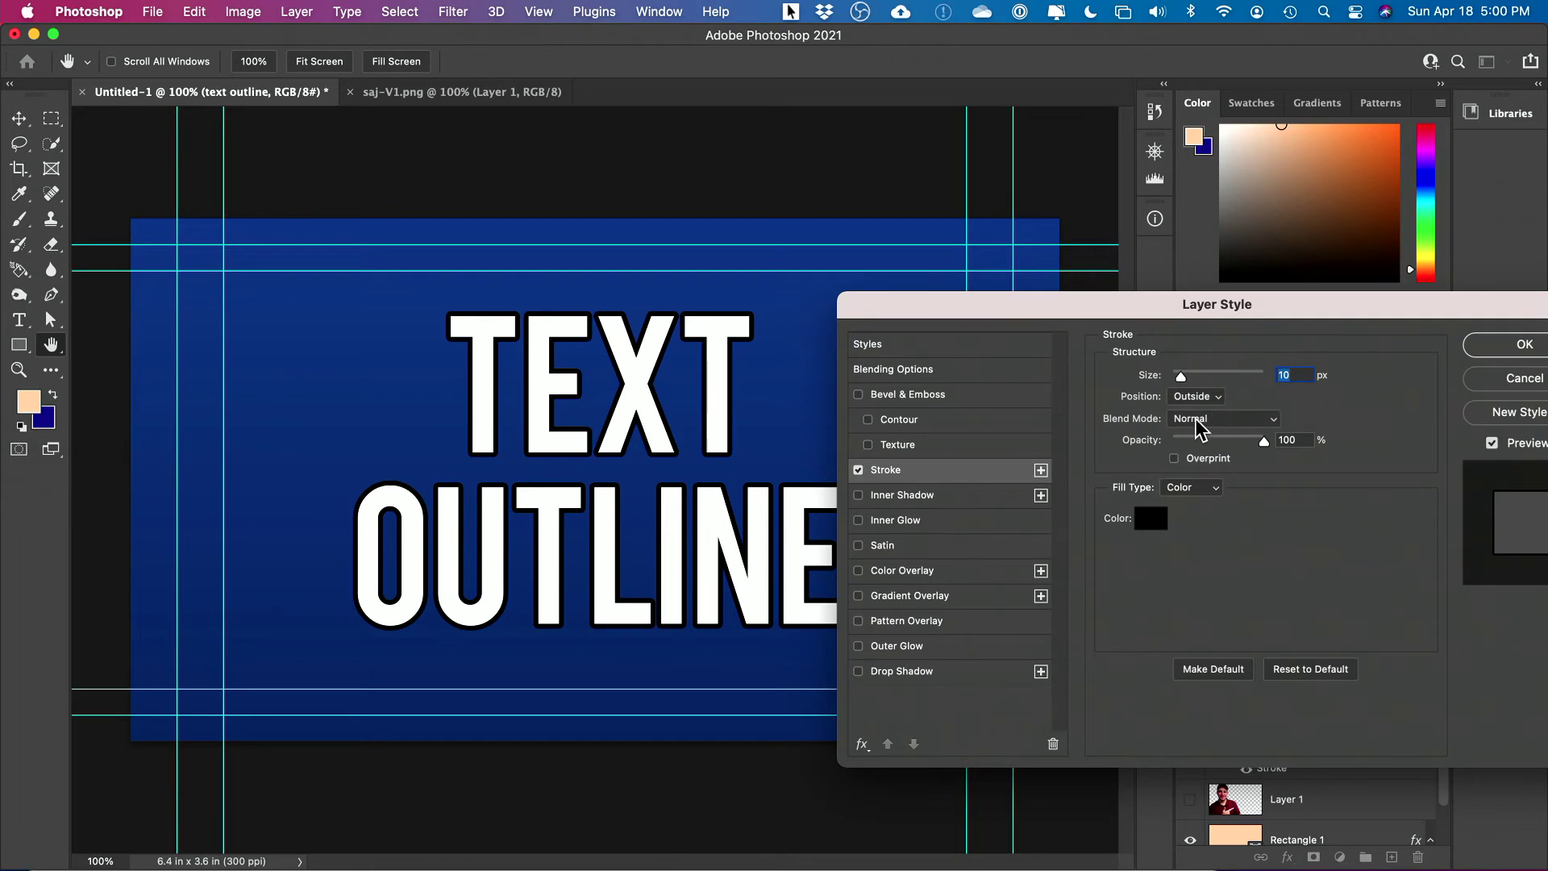
mouse_move(1264, 441)
left_mouse_down()
mouse_move(1177, 438)
mouse_move(1235, 450)
left_mouse_up()
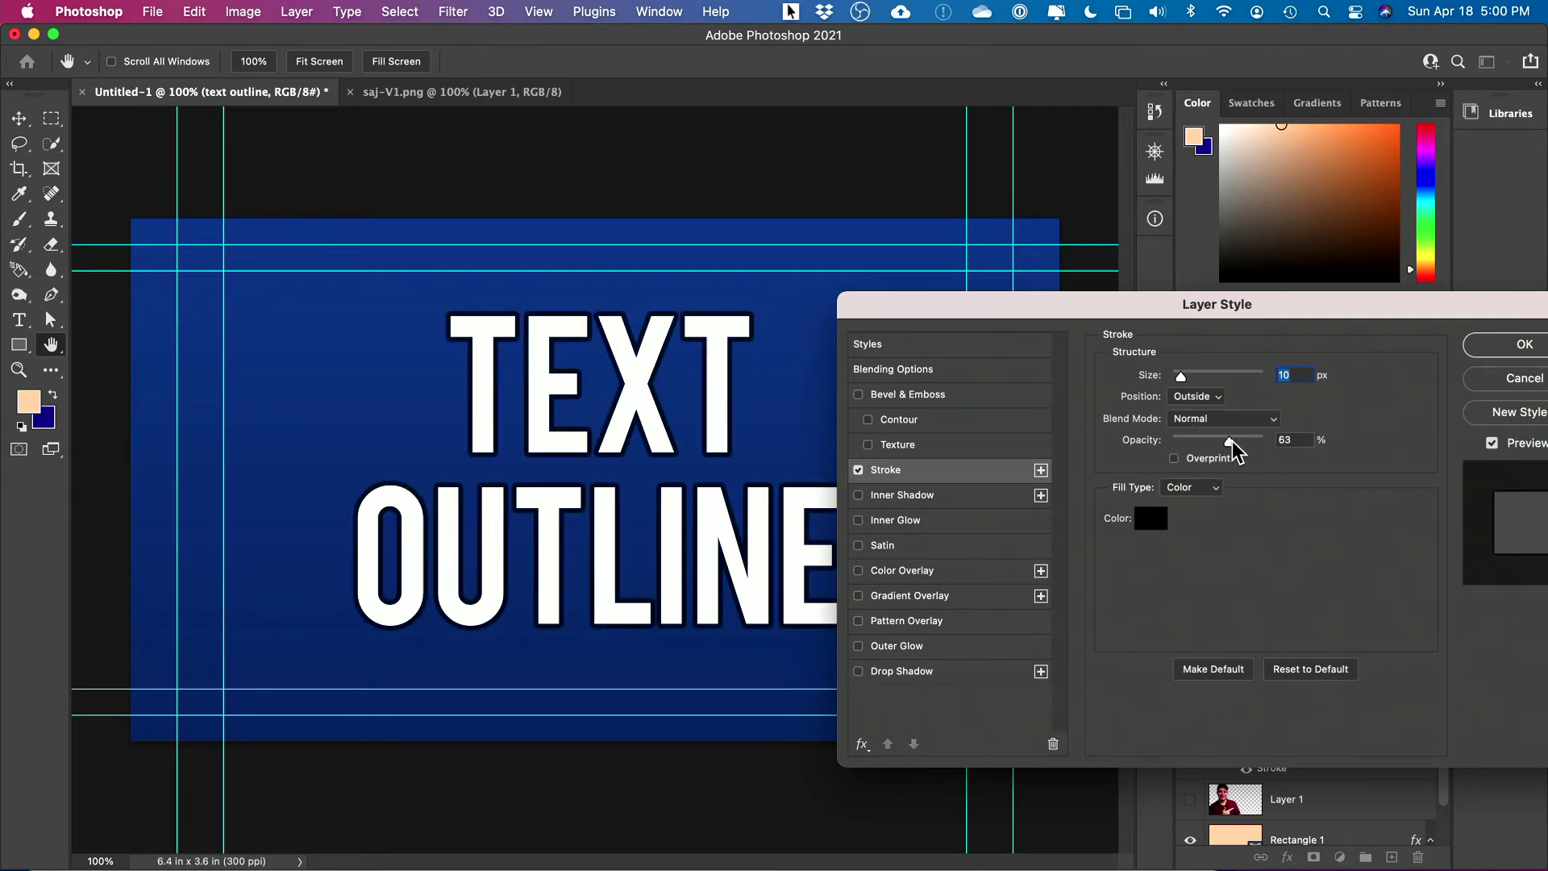
key("Tab")
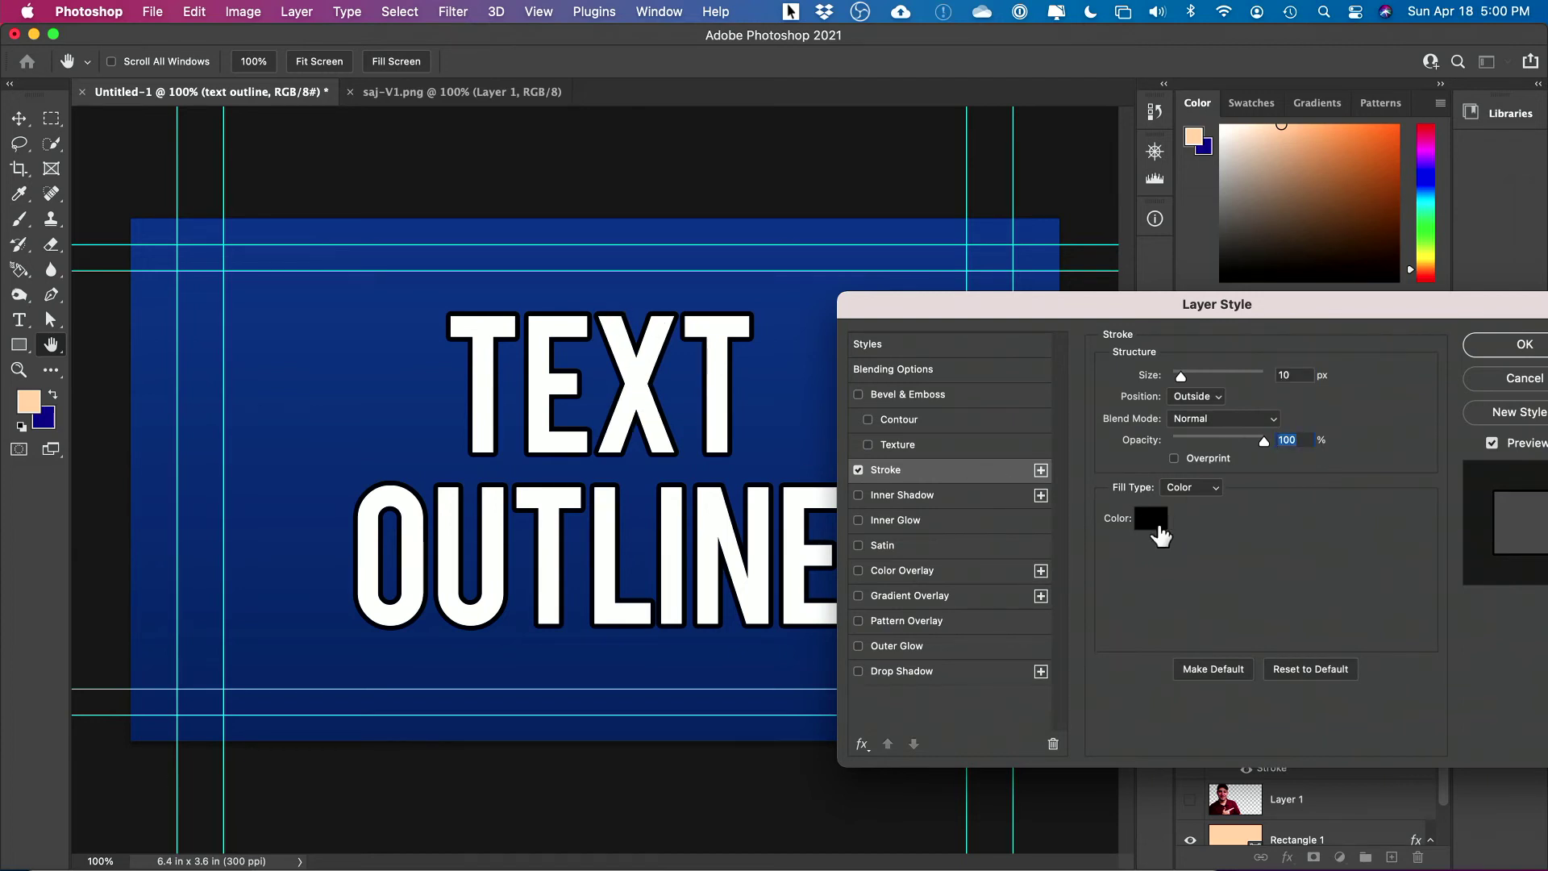
left_click(1153, 520)
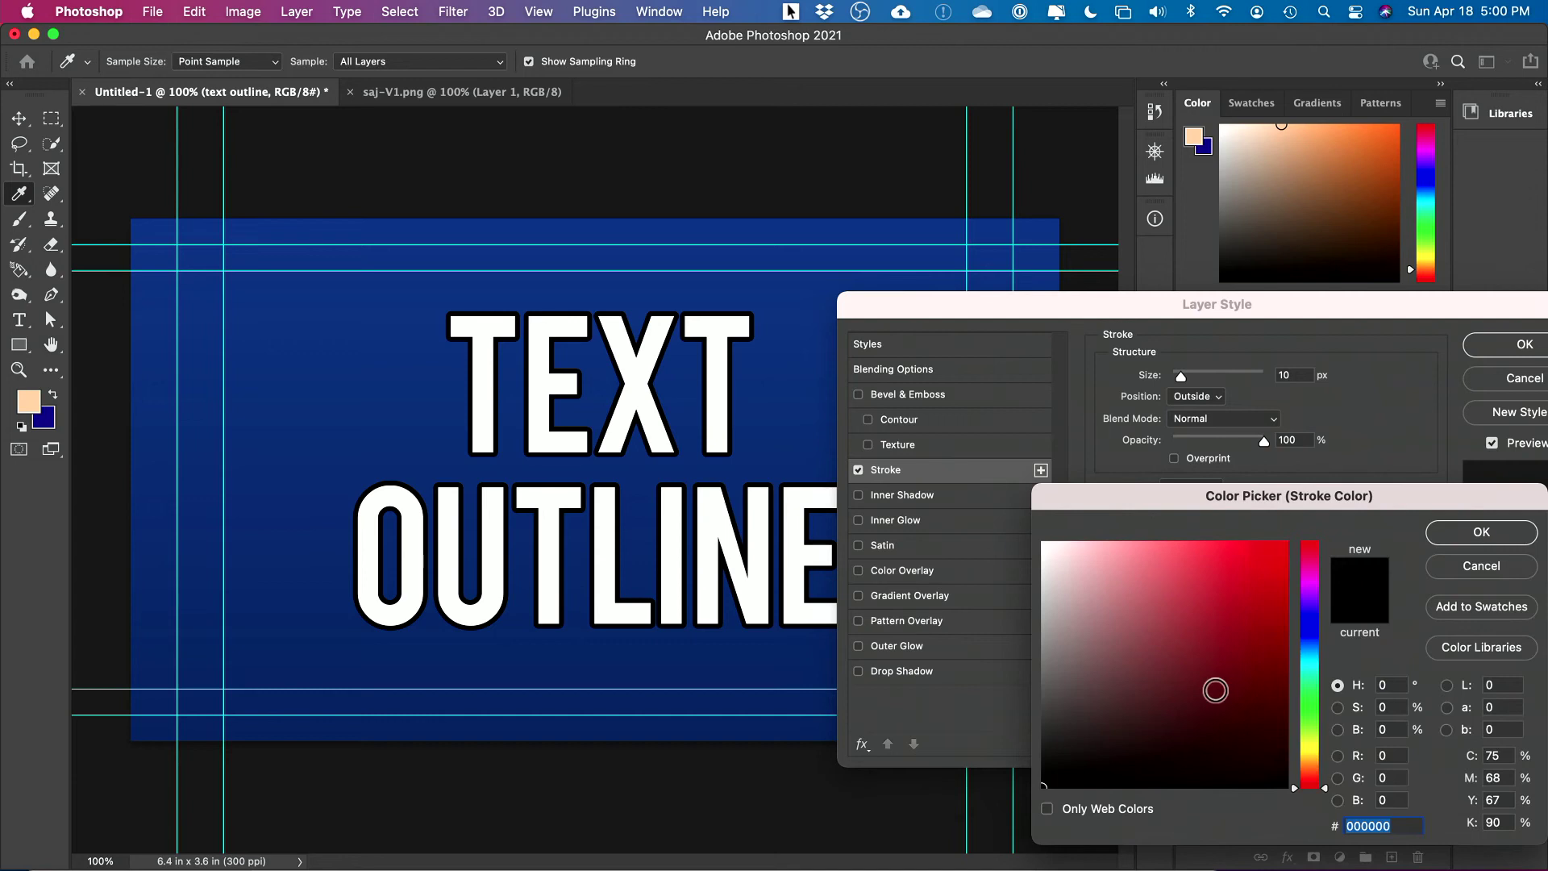
left_click(1060, 573)
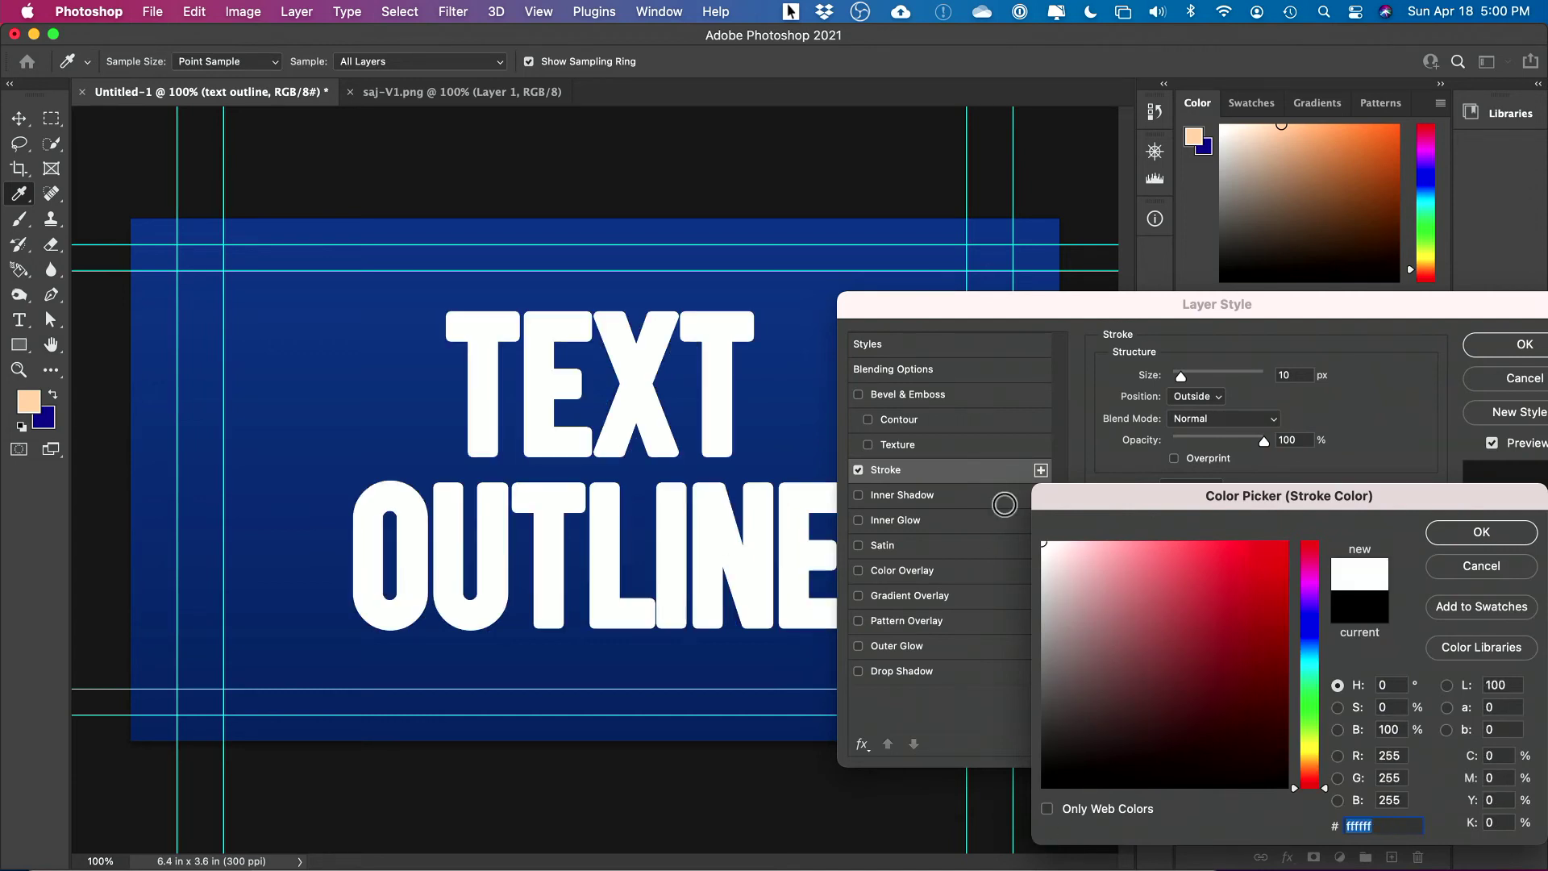
left_click(1286, 542)
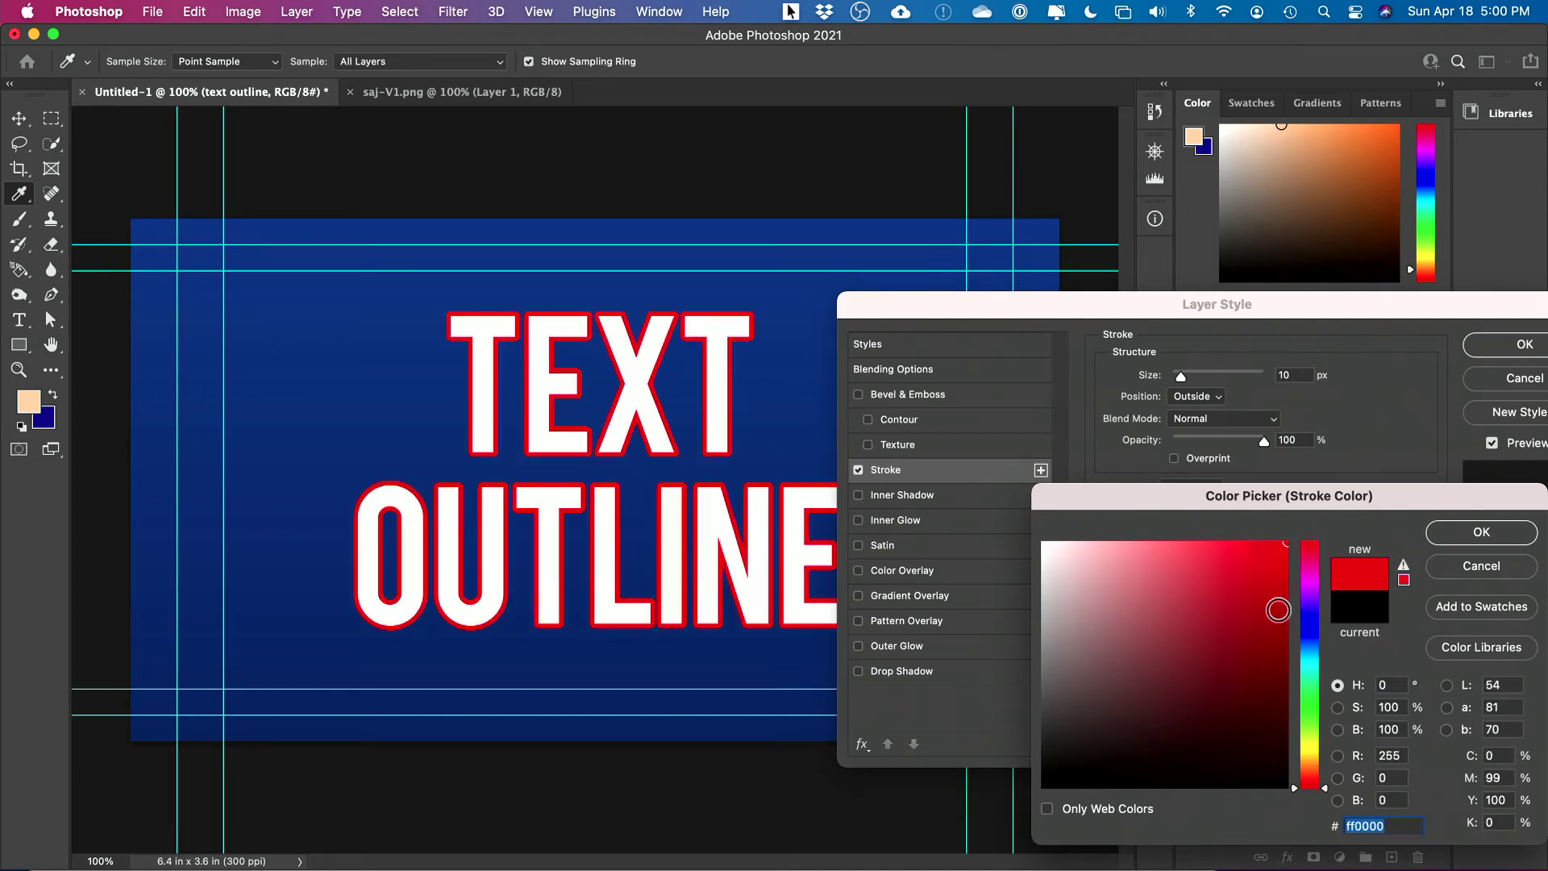
left_click_drag(1309, 675, 1309, 744)
left_click_drag(1264, 687, 1310, 667)
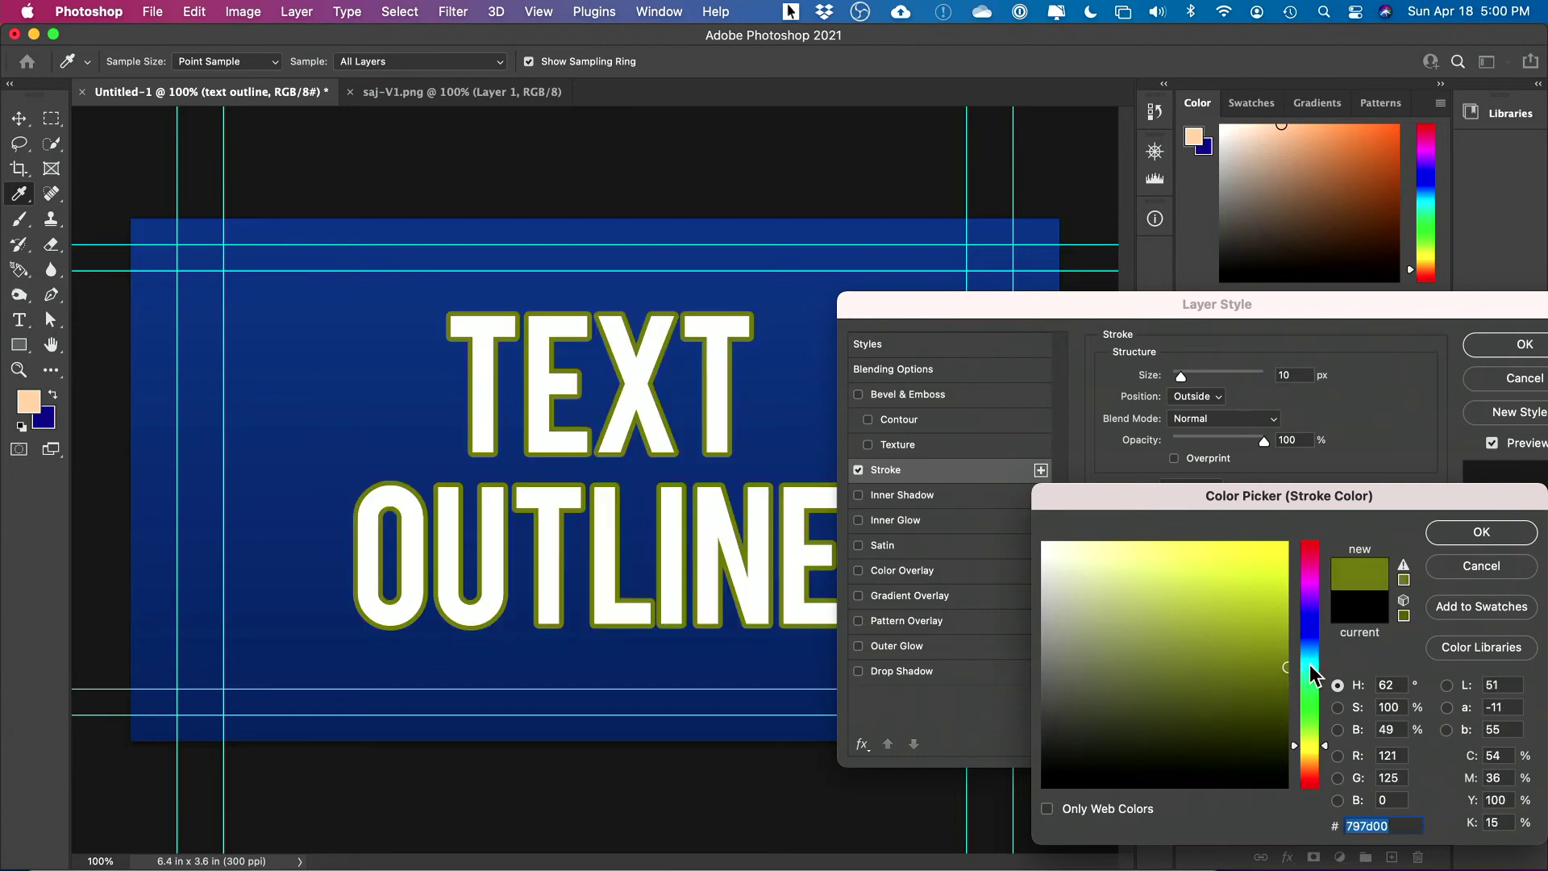
left_click(1310, 611)
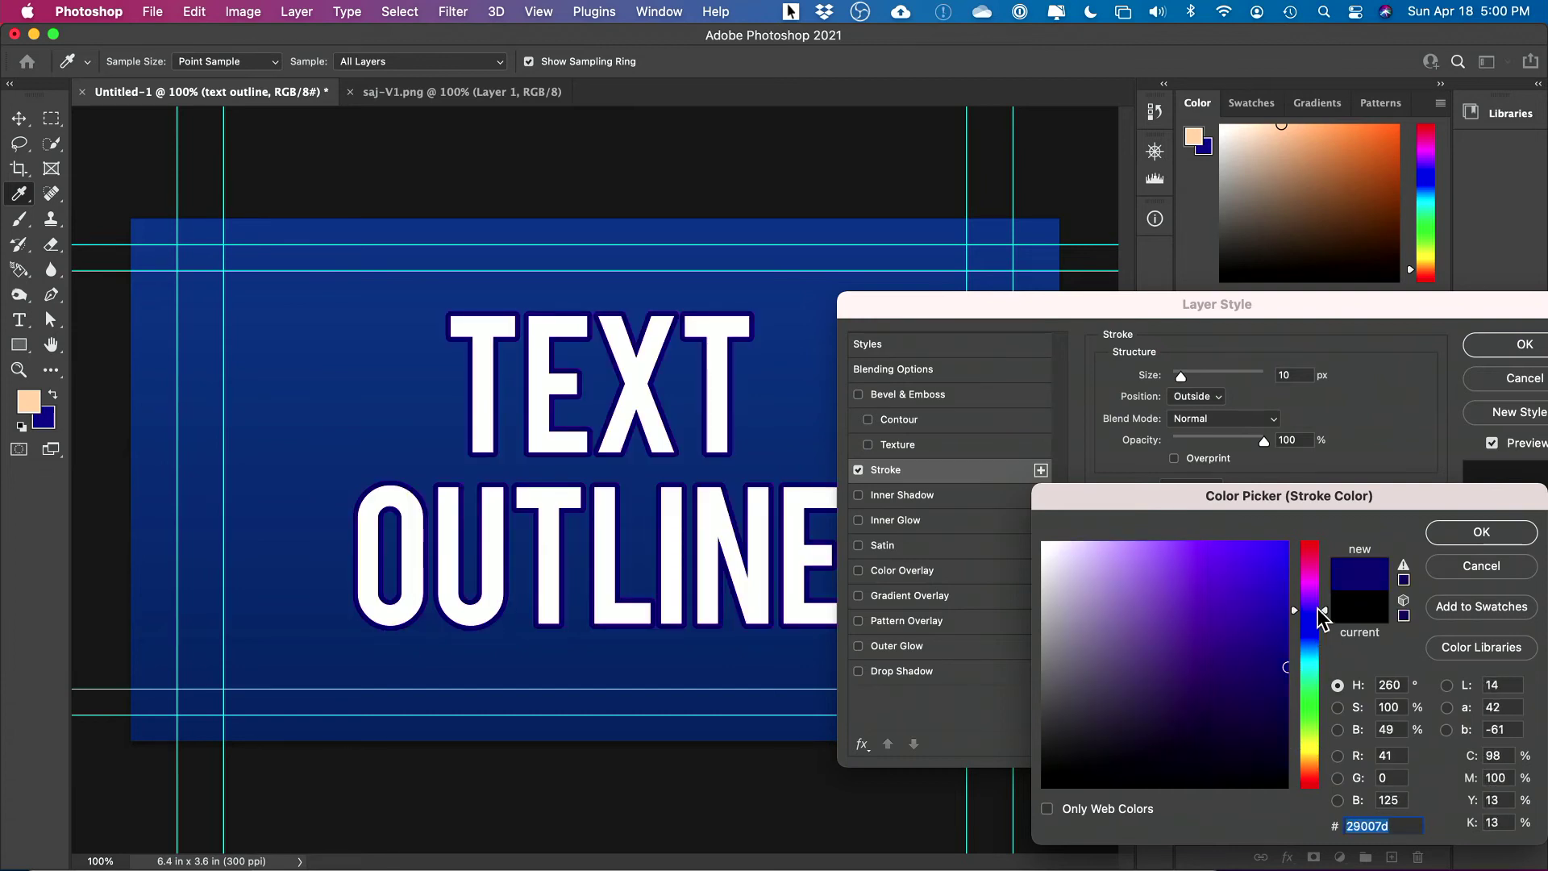
left_click_drag(1164, 680, 1002, 815)
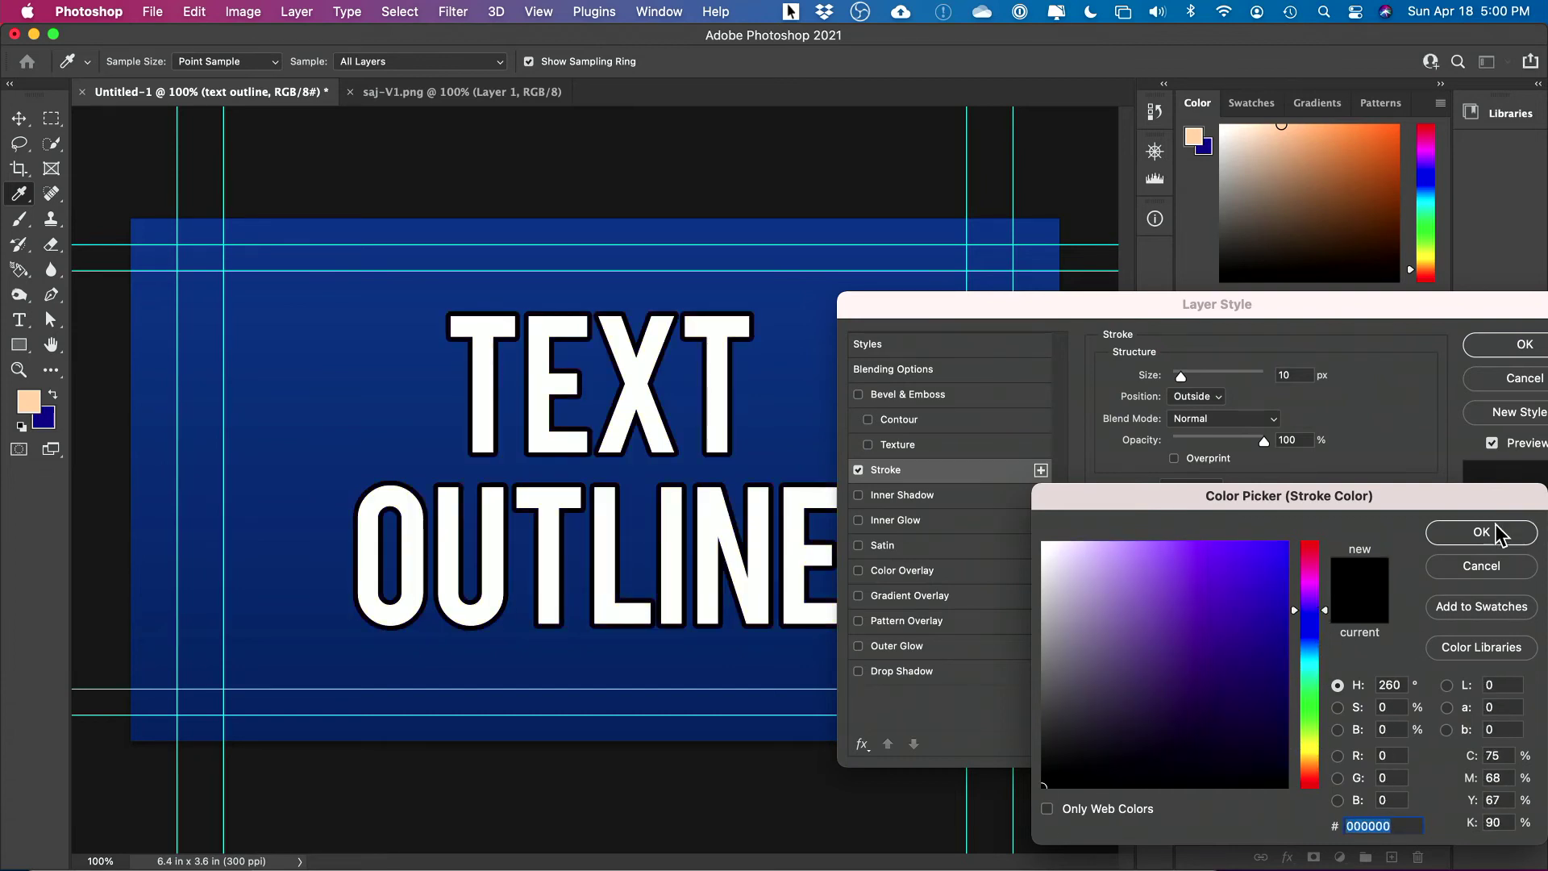
left_click(1475, 538)
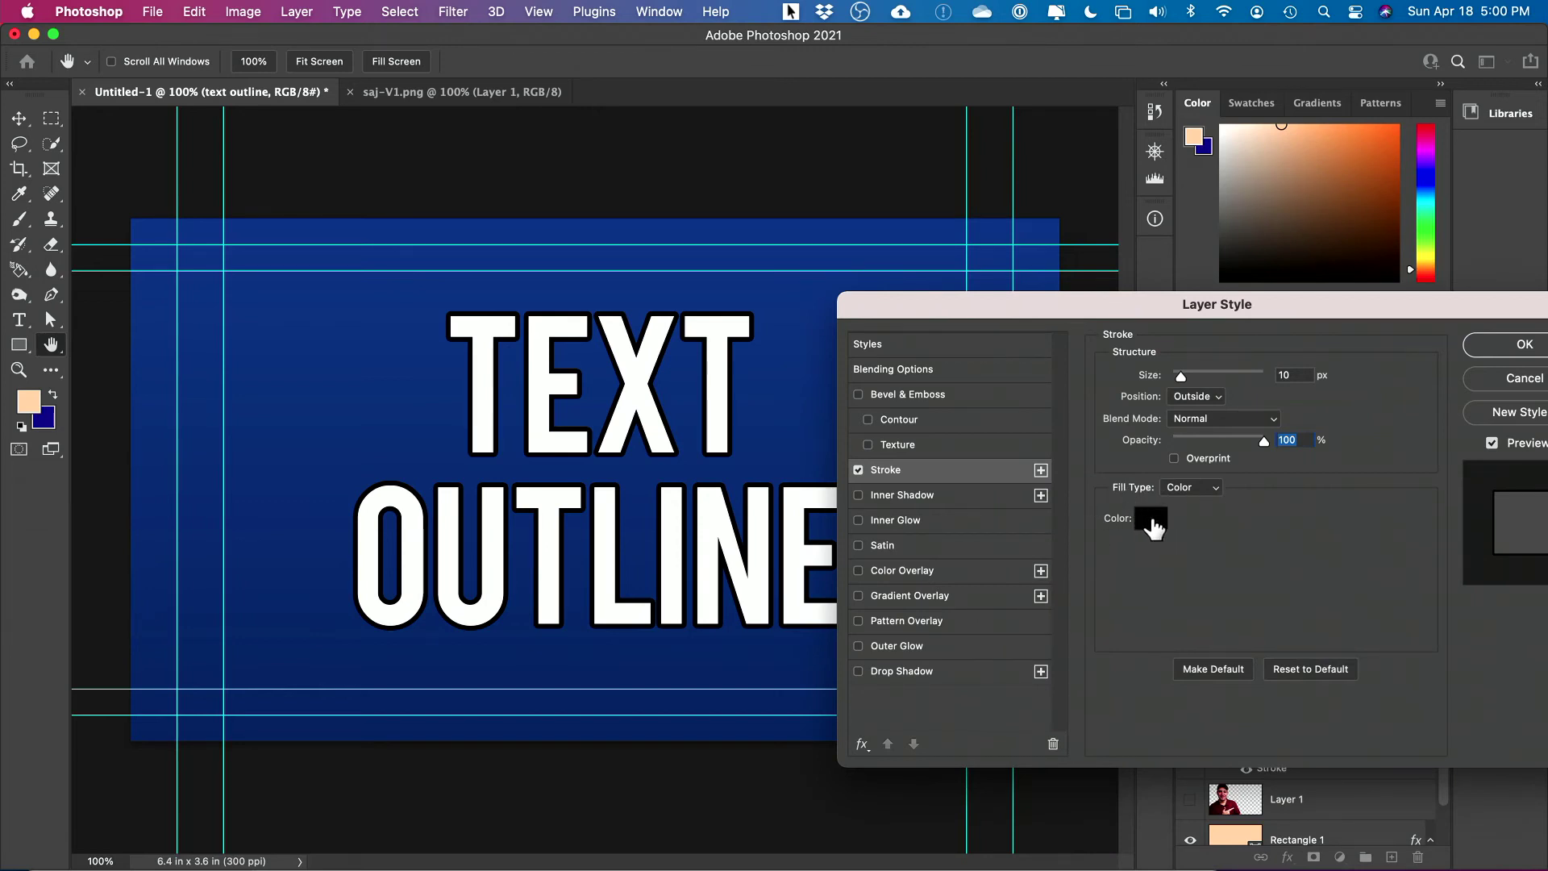
Step: Switch the stroke fill to Gradient and try the Foreground to Background preset
left_click(1185, 490)
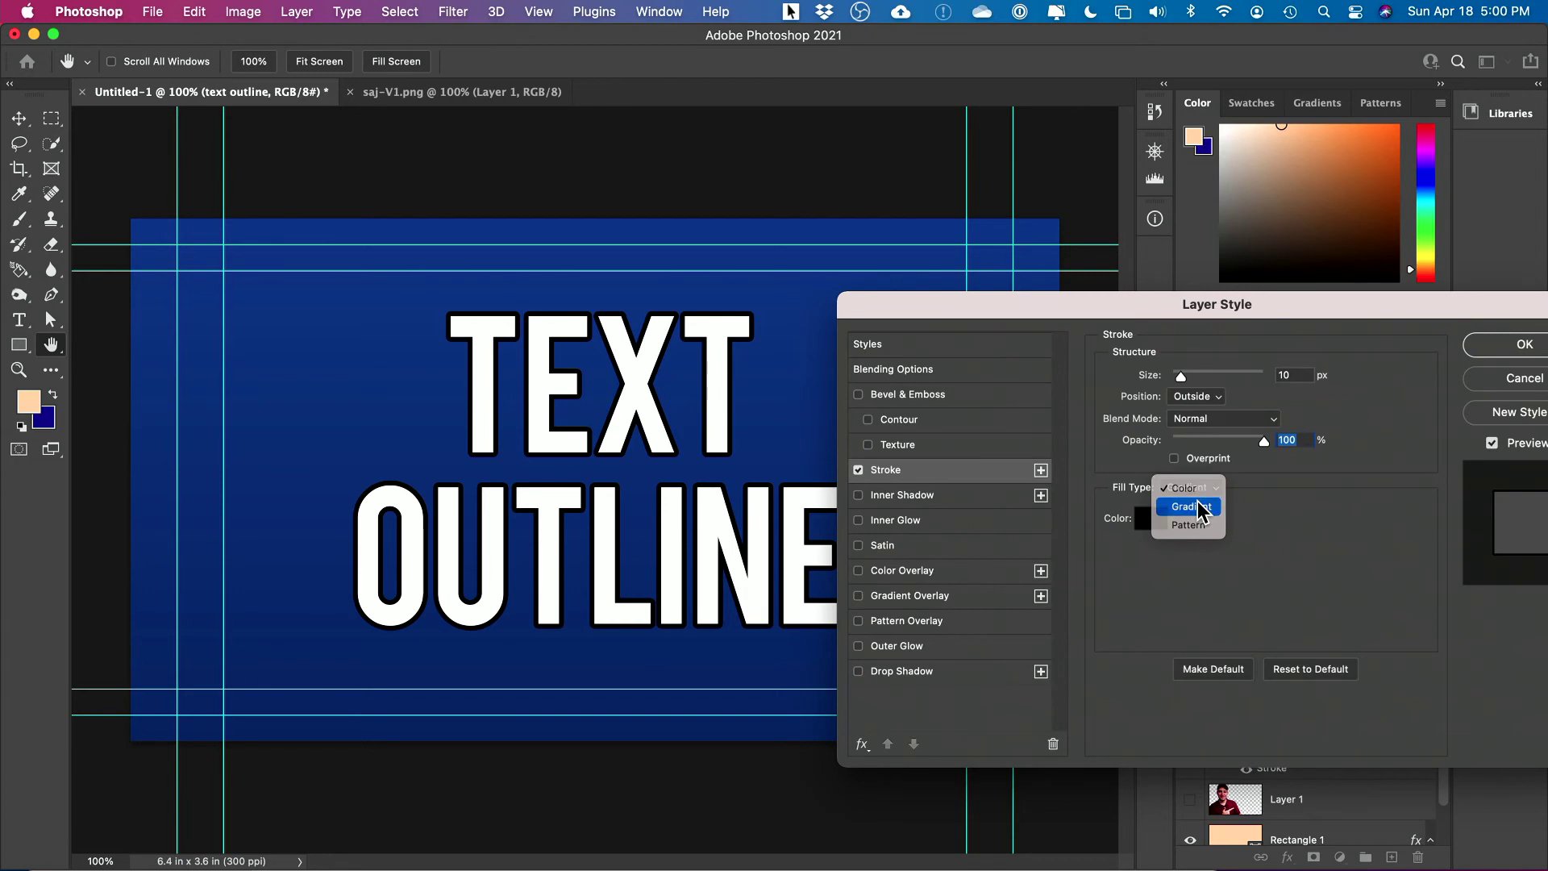
left_click(1191, 506)
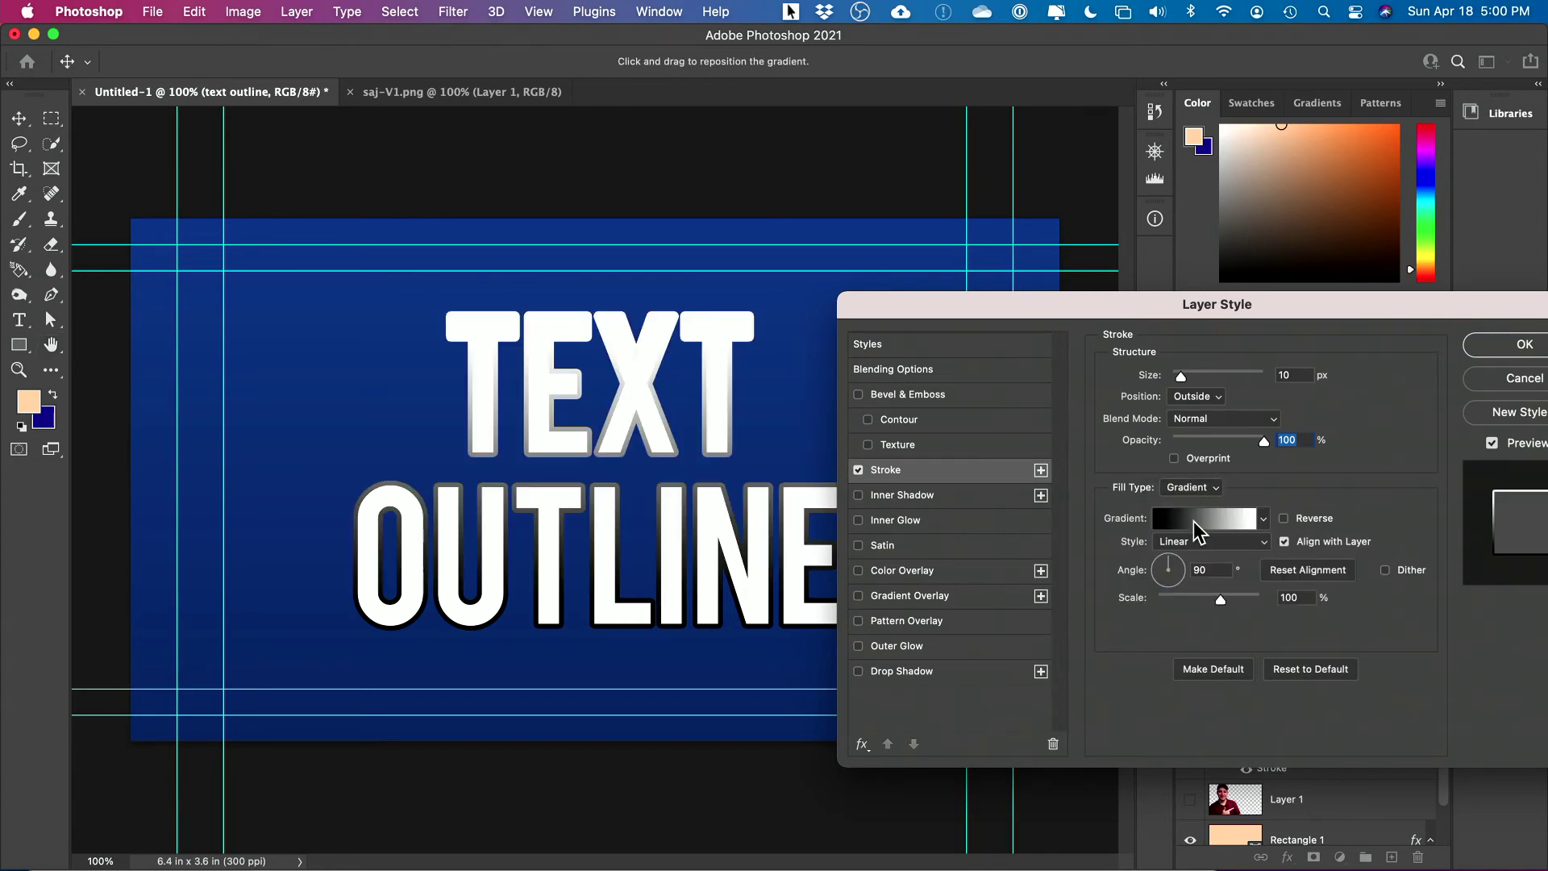
left_click(1200, 532)
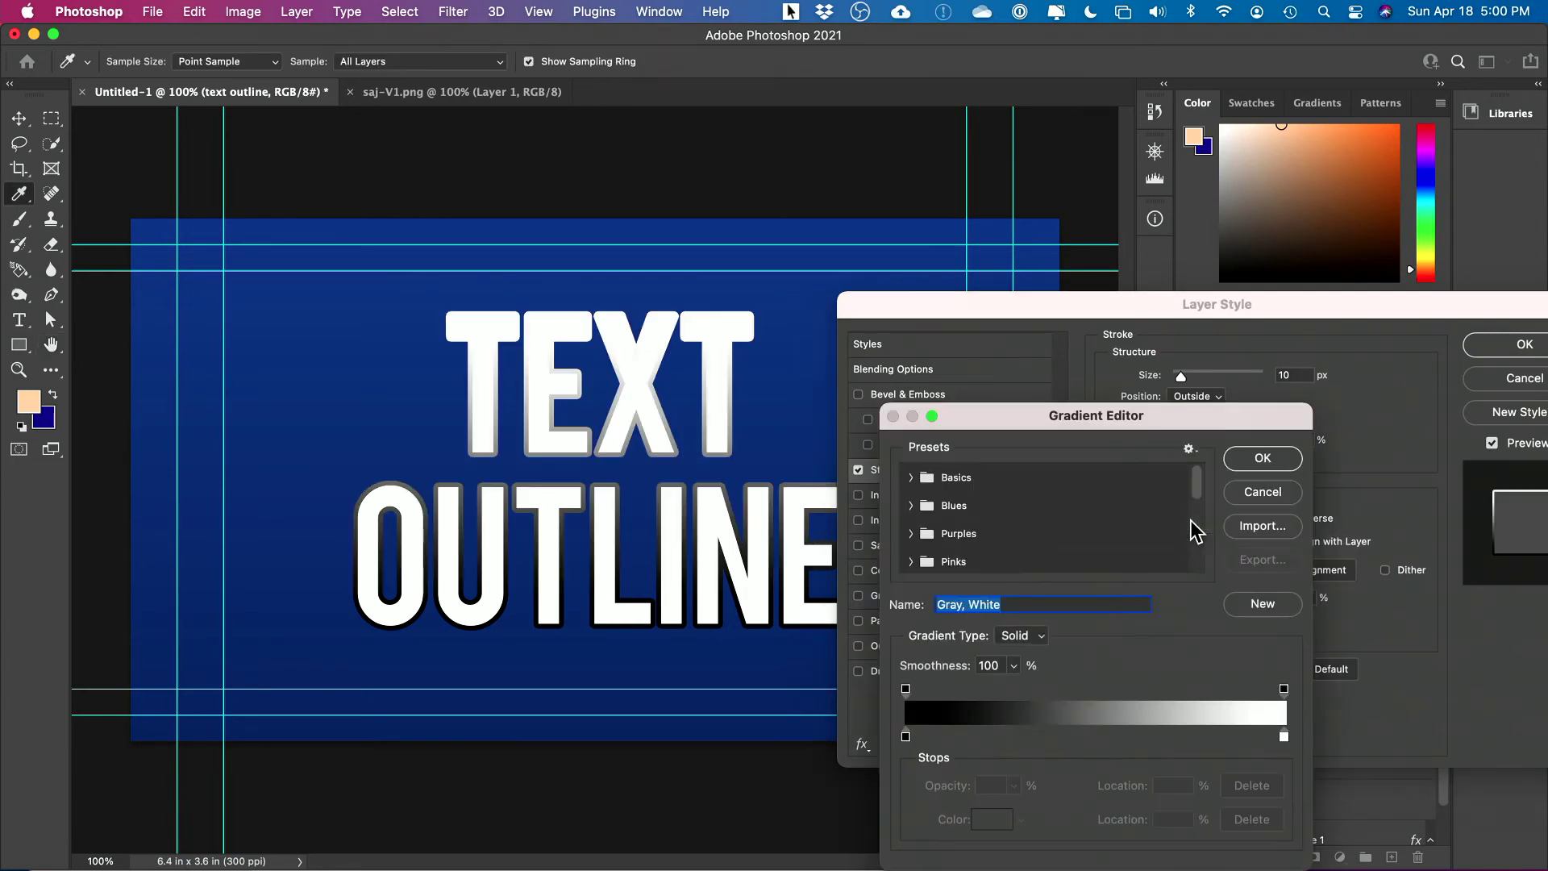
left_click(911, 479)
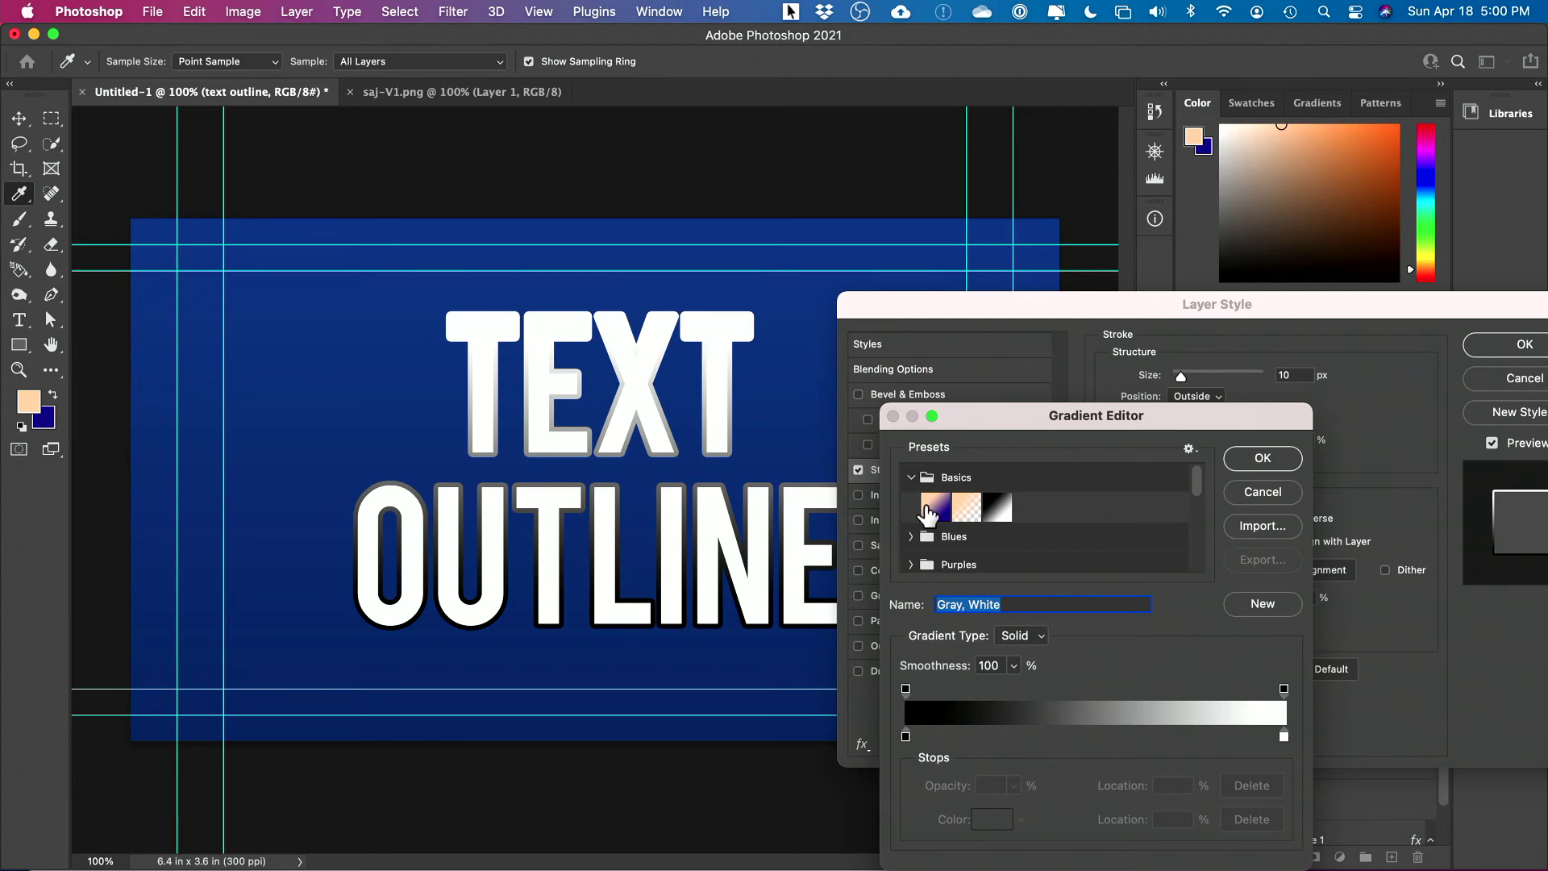
left_click(935, 507)
Step: Try several gray gradient presets and settle on the black Gray_14 for the outline
left_click(910, 536)
scroll(1060, 528, "down", 6)
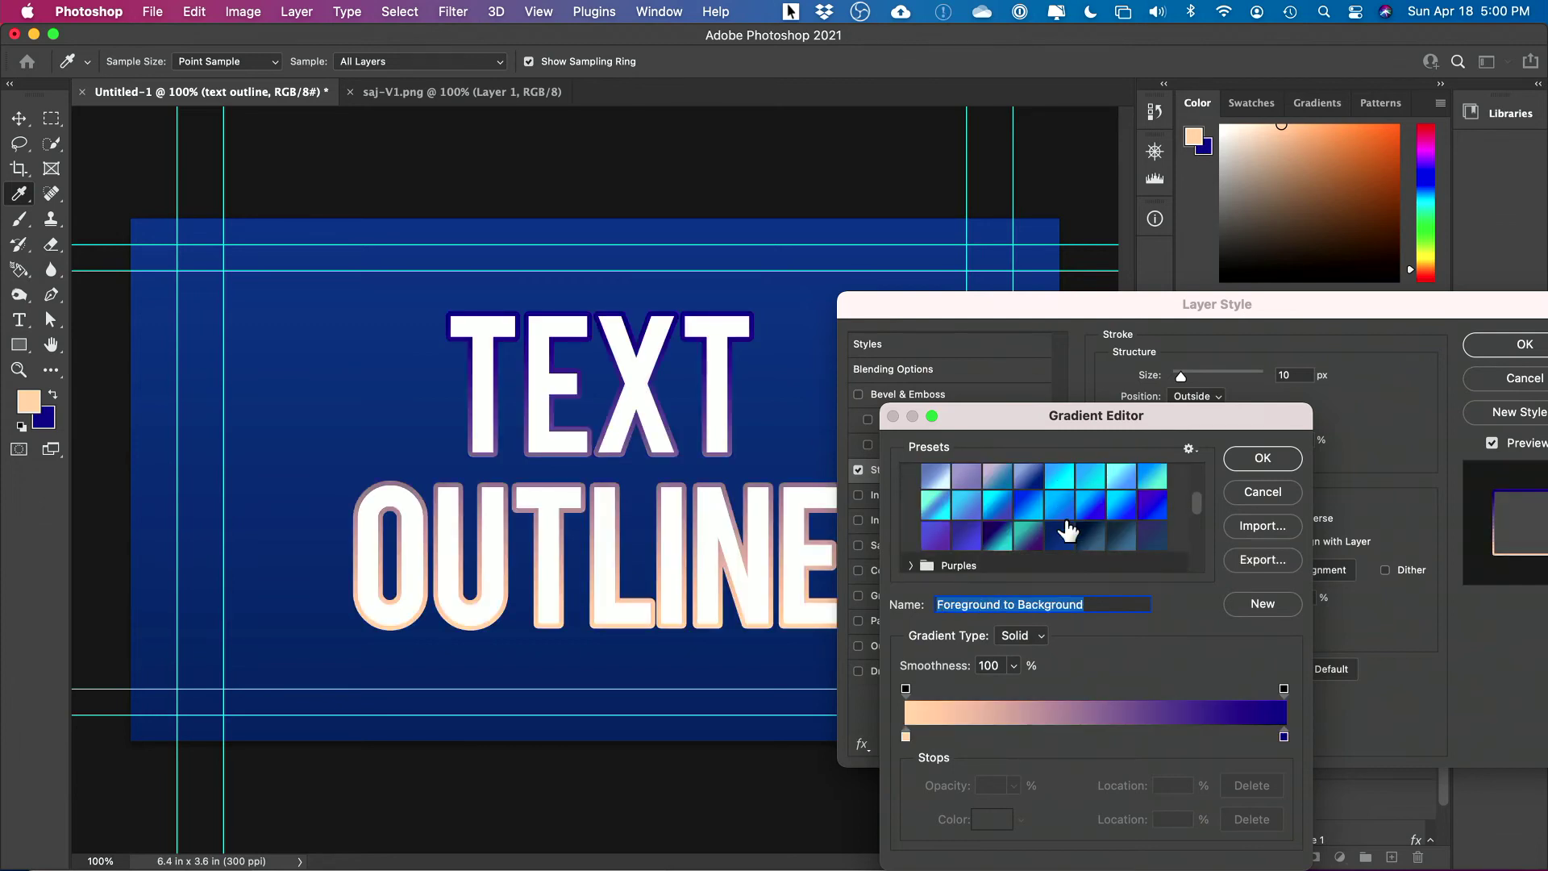
scroll(1072, 529, "down", 2)
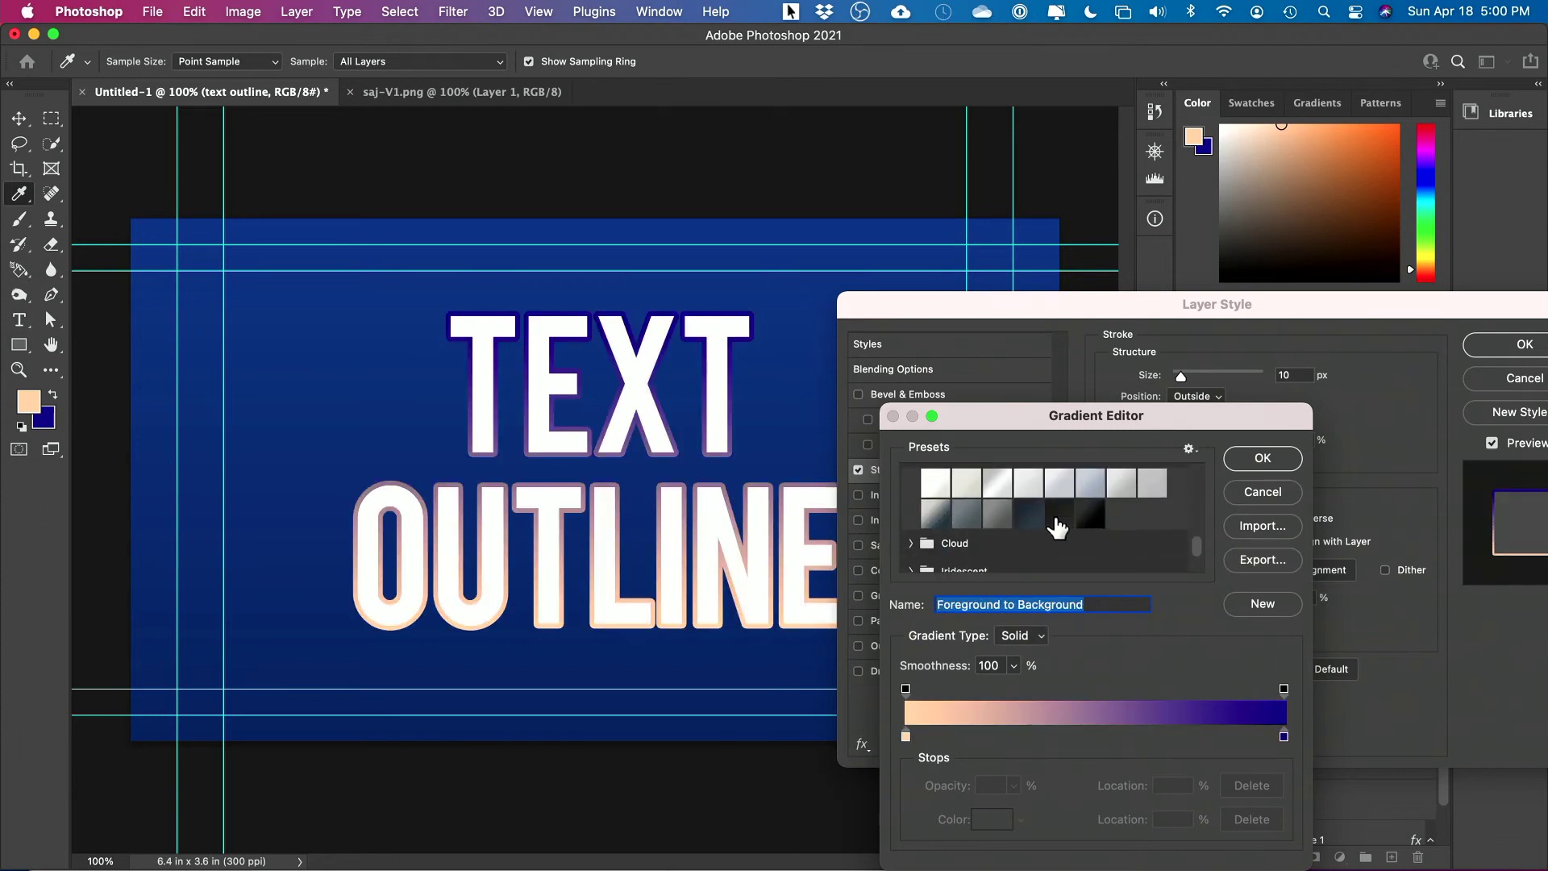
left_click(1057, 517)
left_click(1024, 520)
left_click(996, 514)
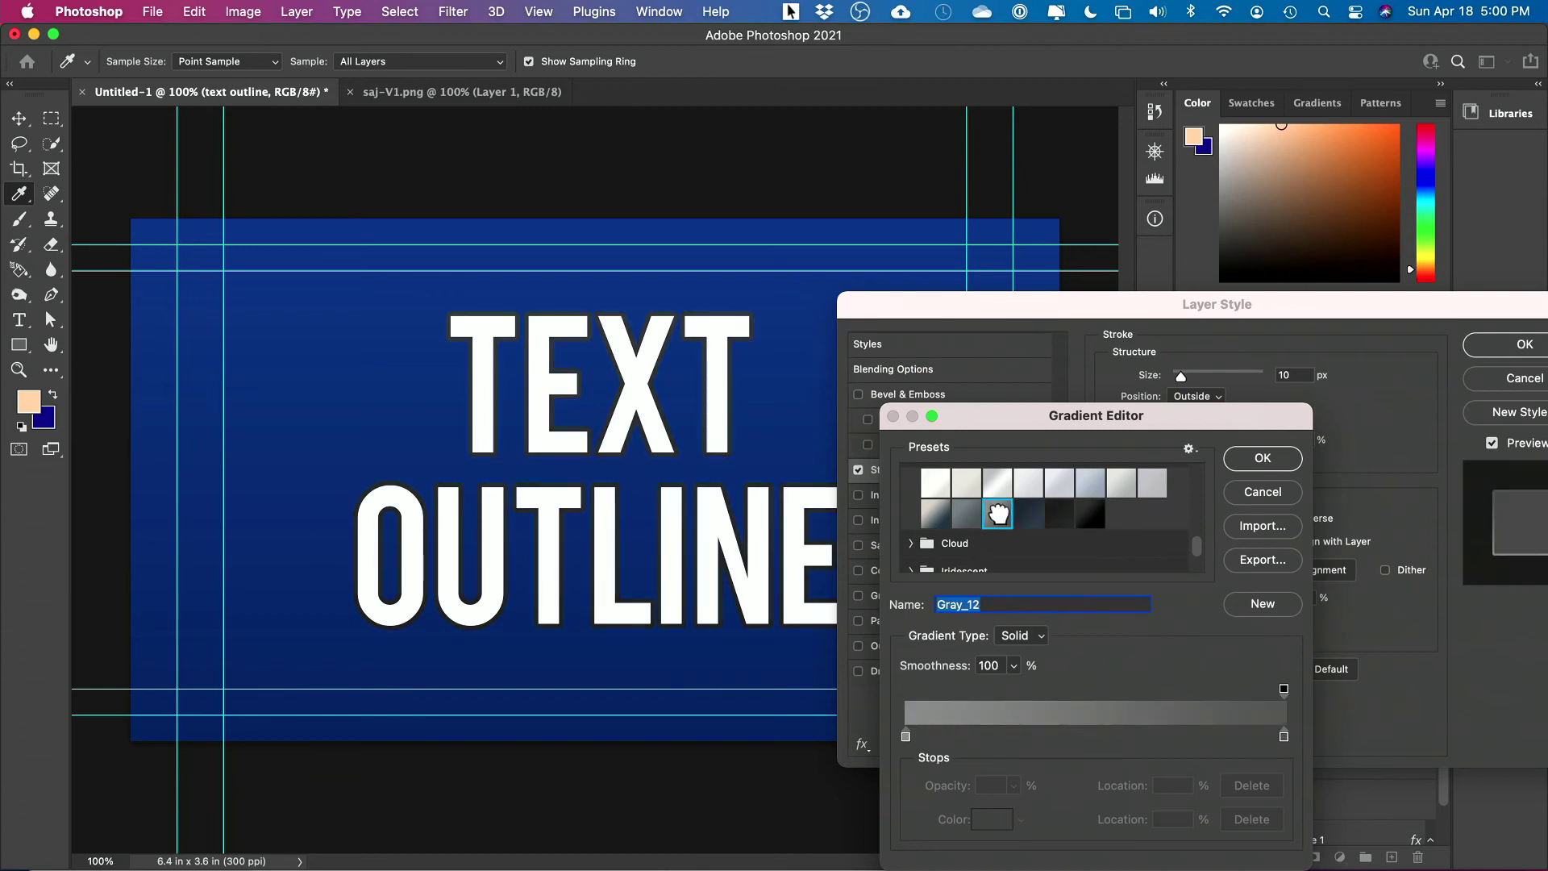
left_click(1054, 490)
left_click(1090, 490)
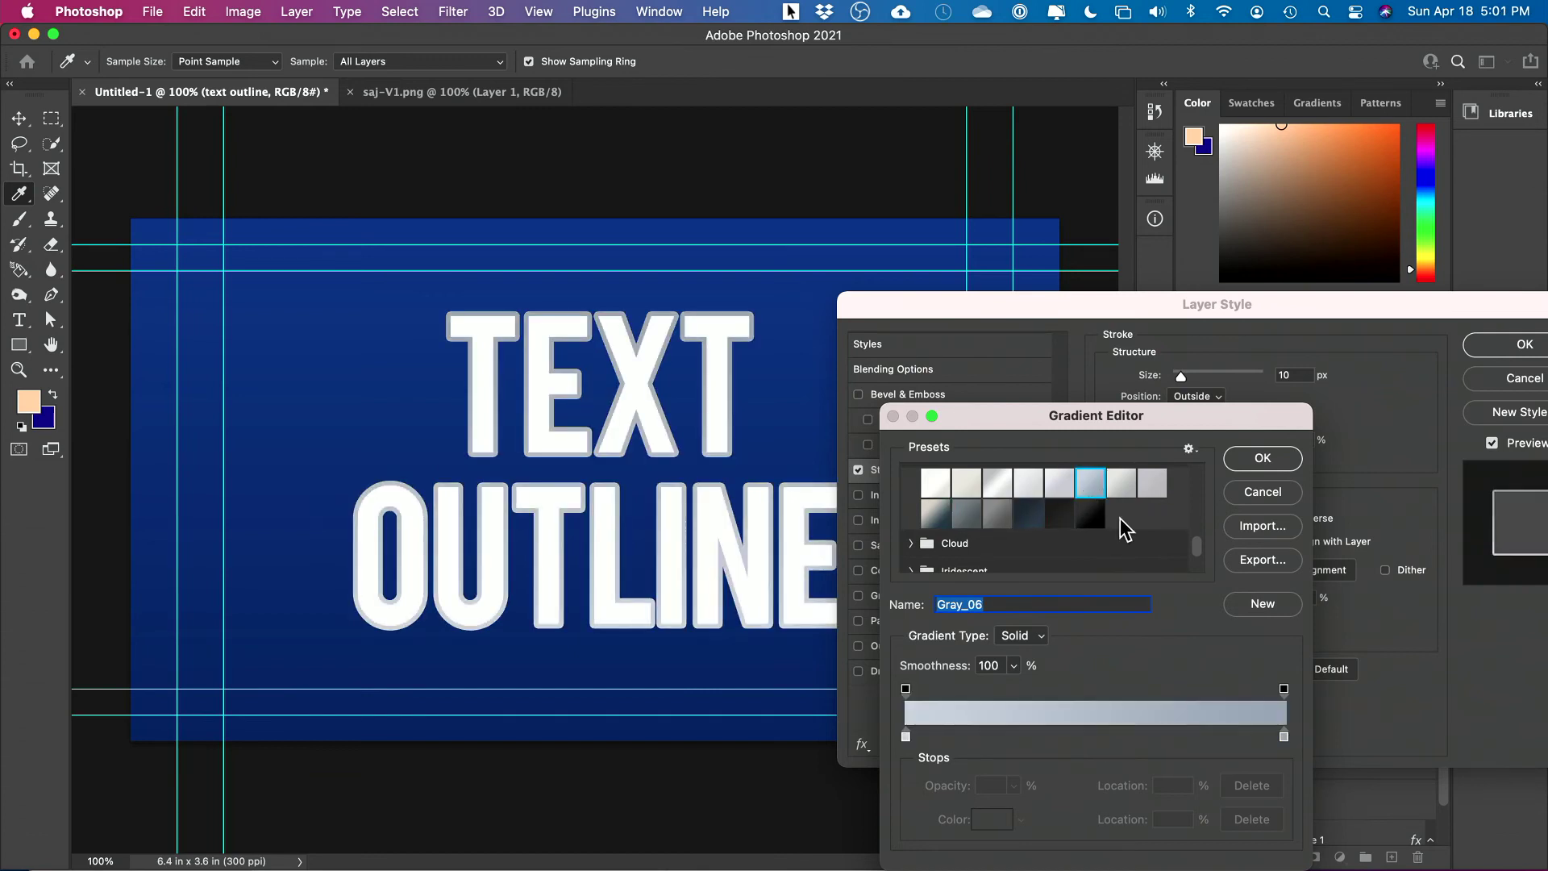
left_click(1094, 516)
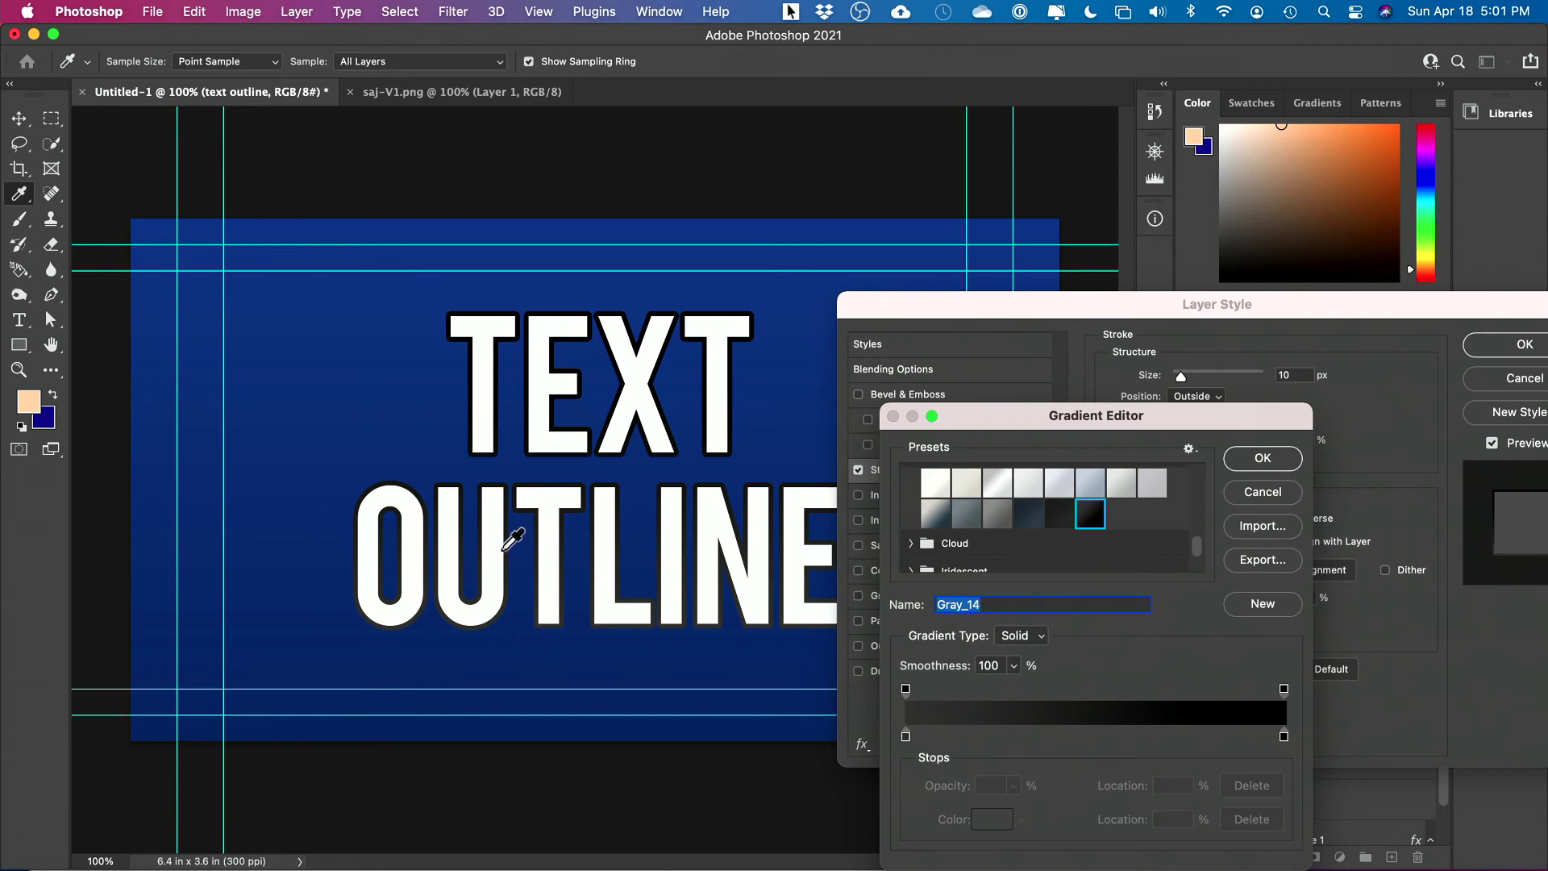
left_click(1282, 455)
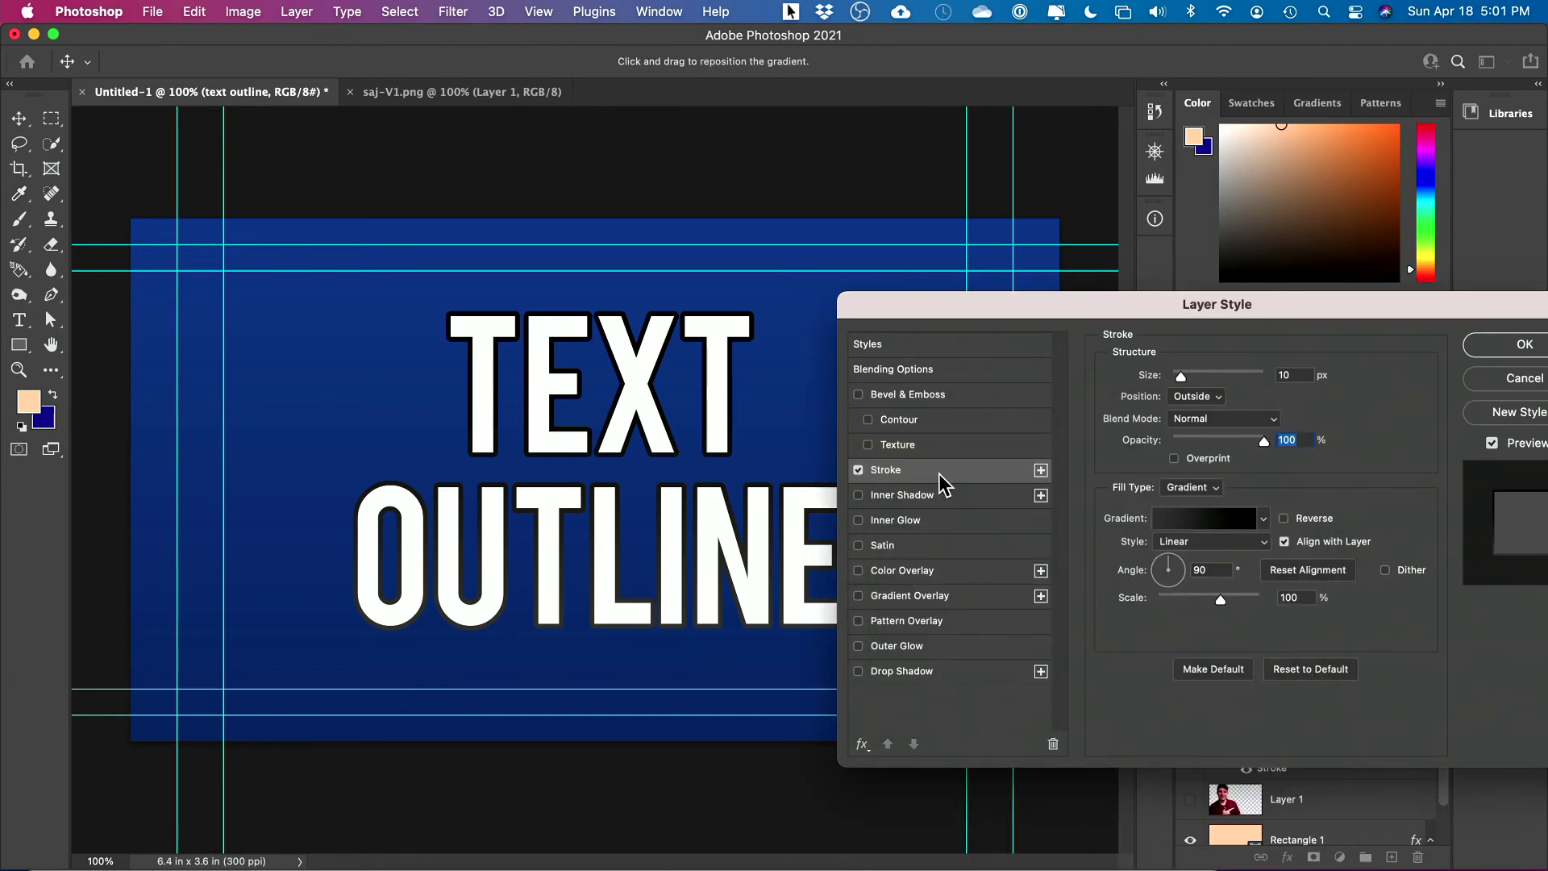
Step: Switch the stroke back to a solid black Color fill and thicken it to 18 px
left_click(858, 470)
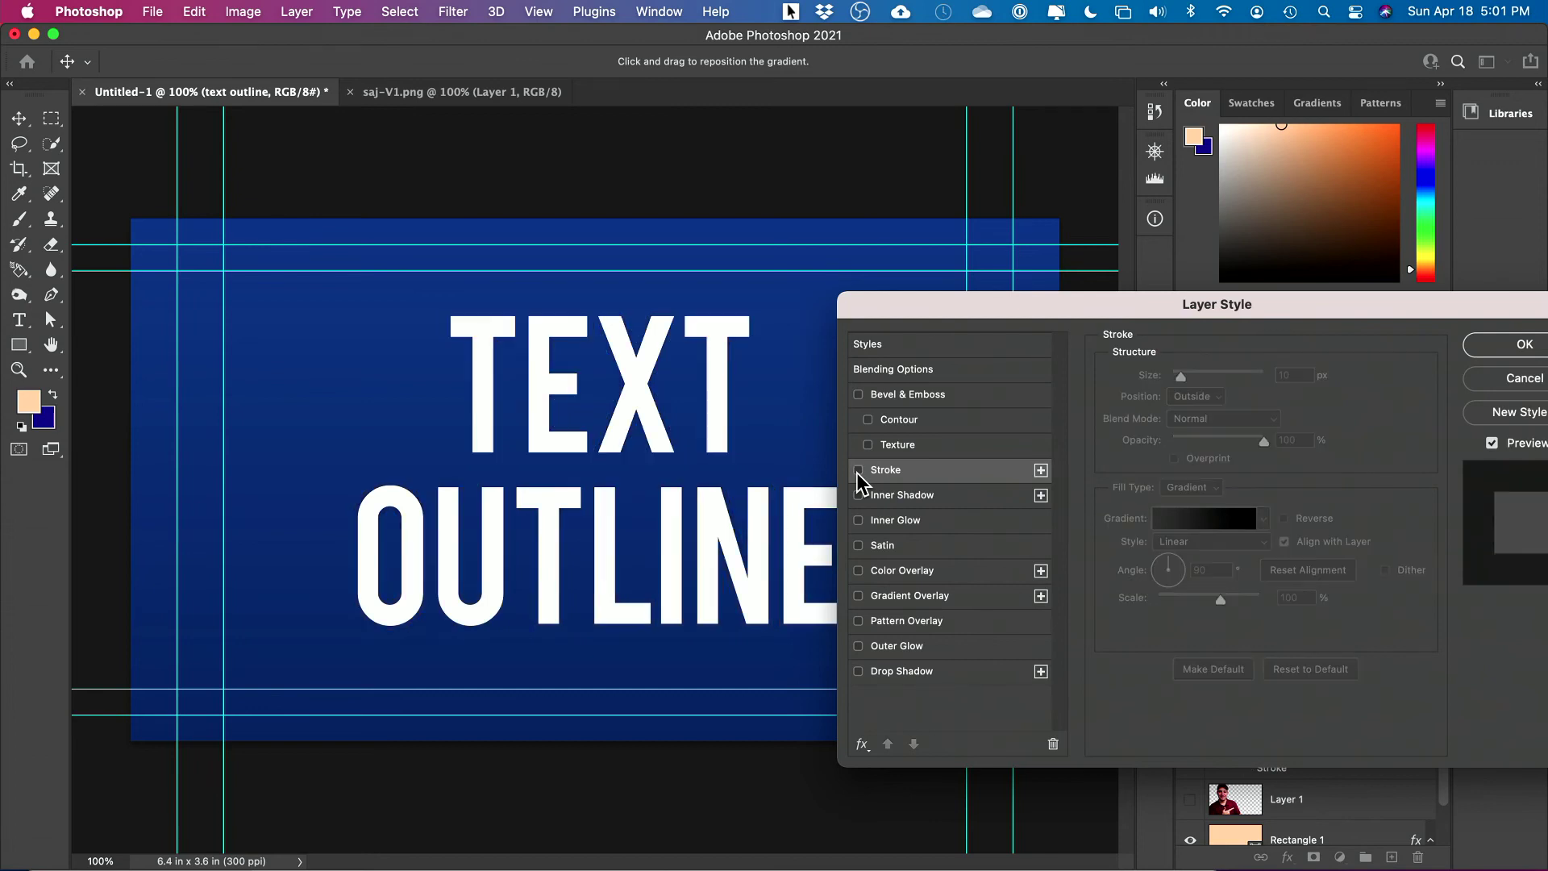
left_click(858, 472)
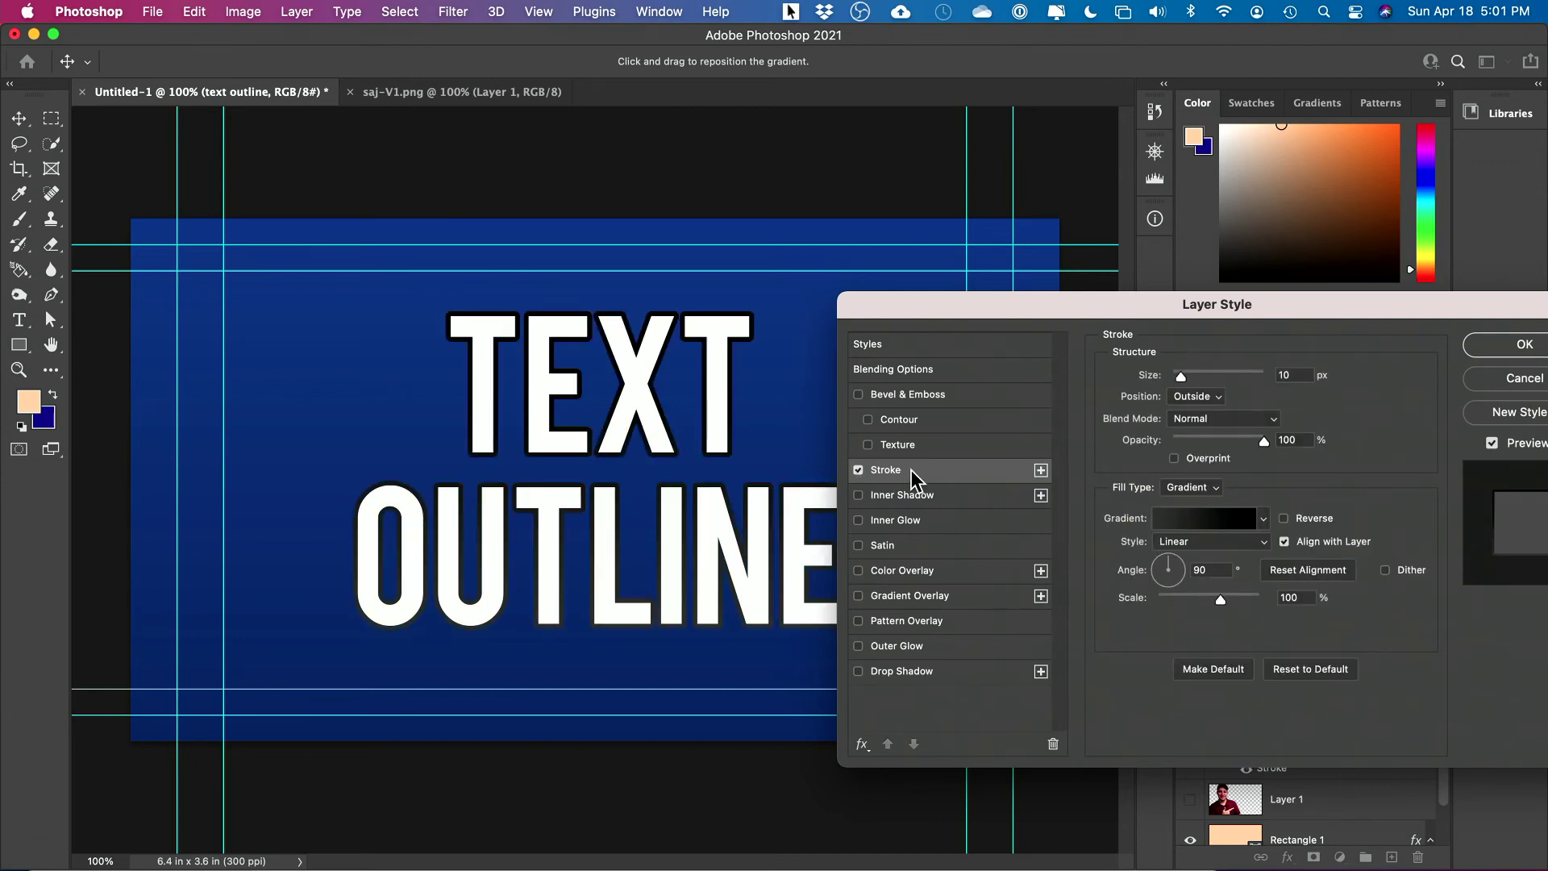
left_click(1193, 487)
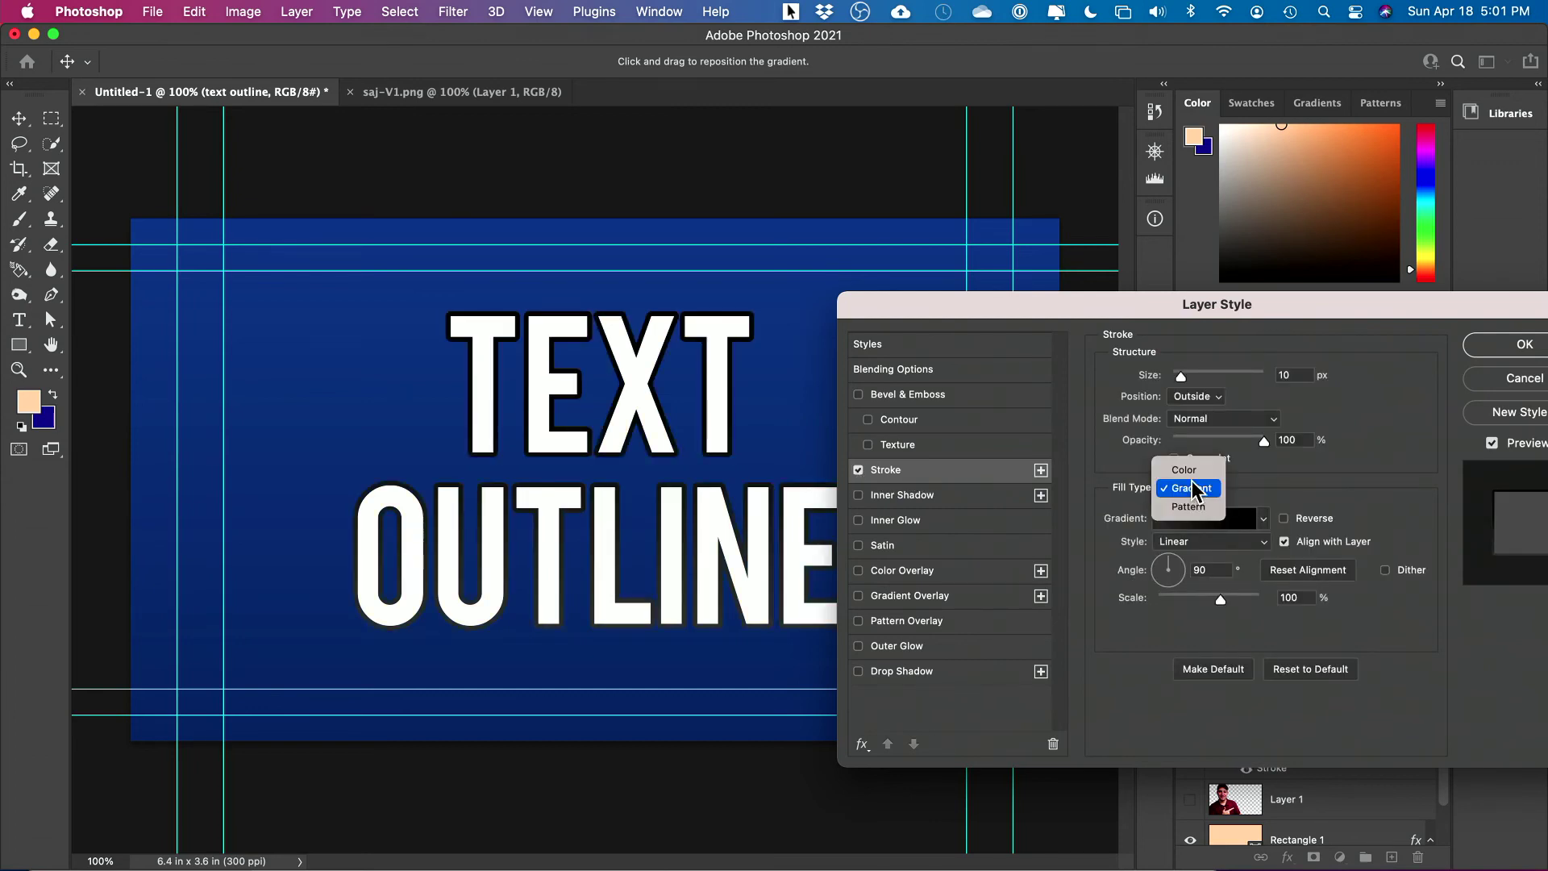
left_click(1188, 472)
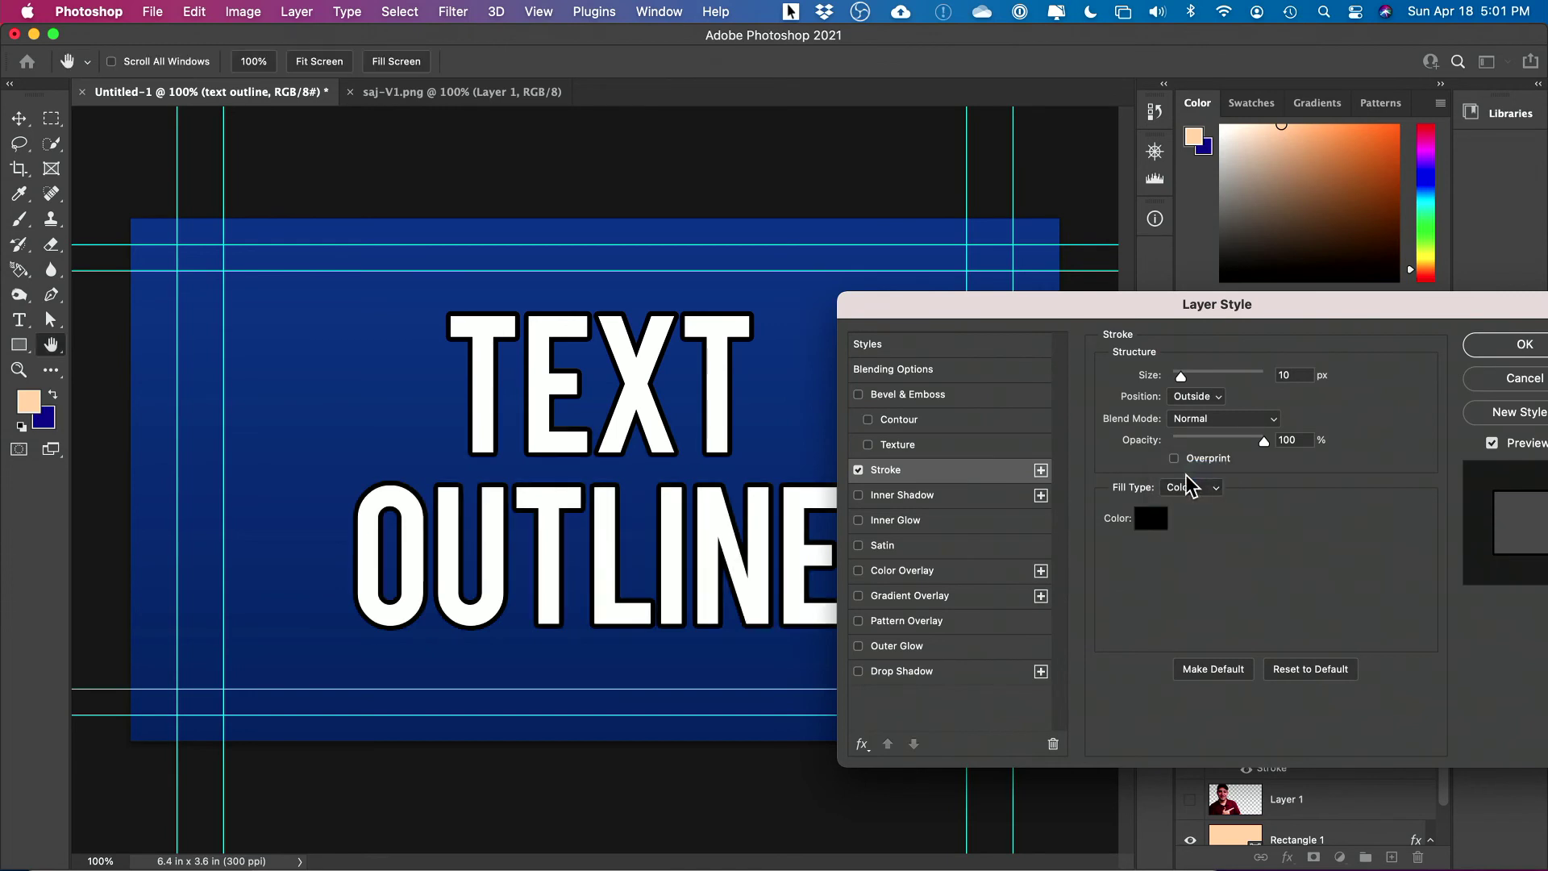
left_click(857, 471)
left_click(857, 471)
left_click_drag(1178, 376, 1184, 376)
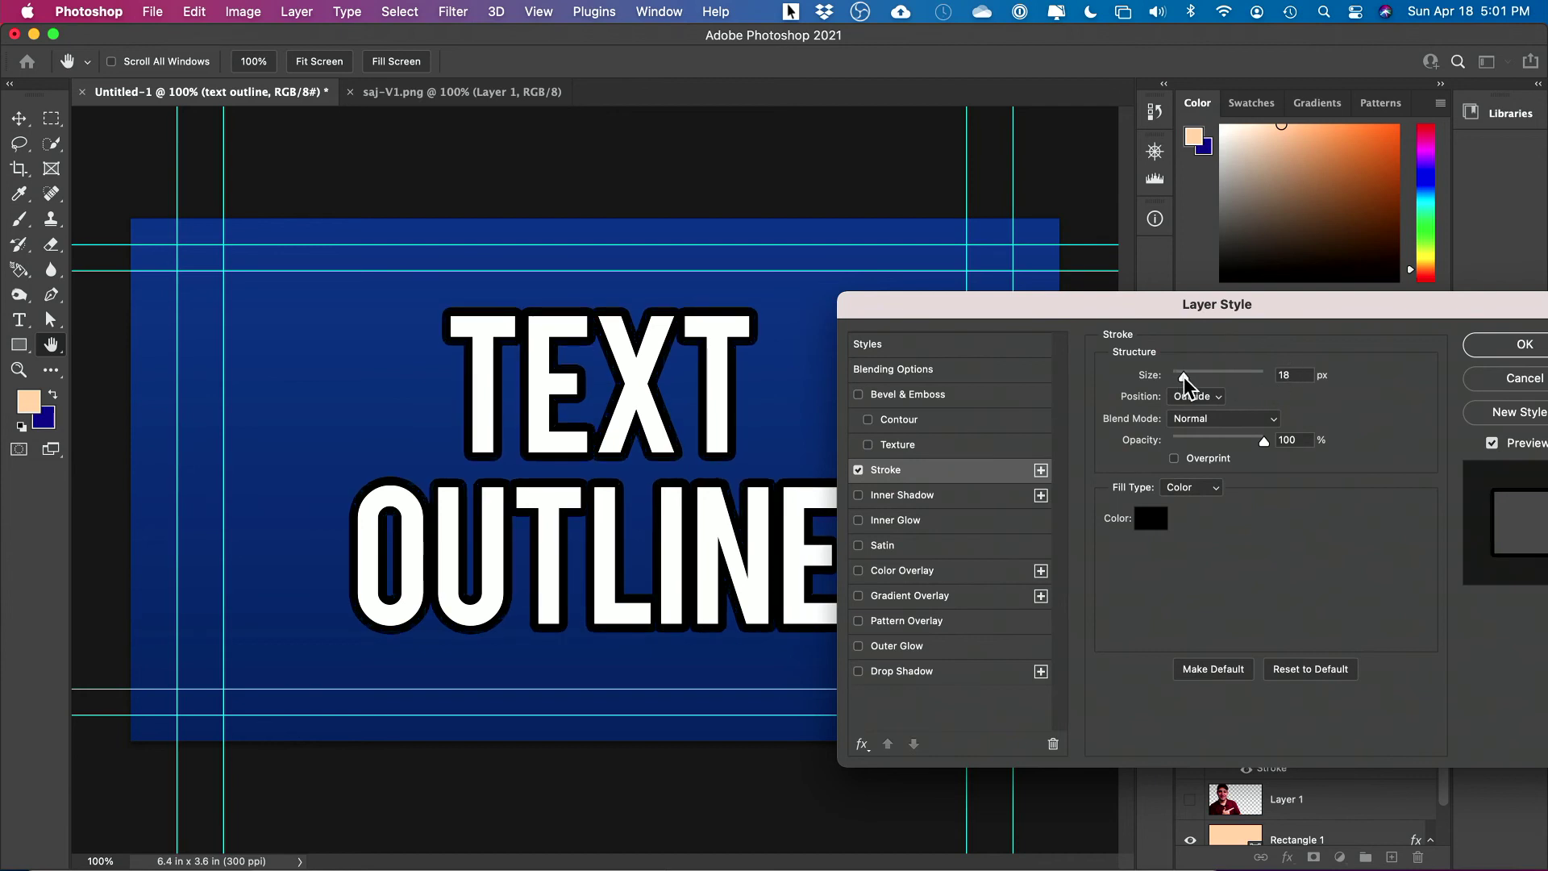
Step: Apply the layer style and toggle the text's stroke effect off and on to compare
left_click(1520, 345)
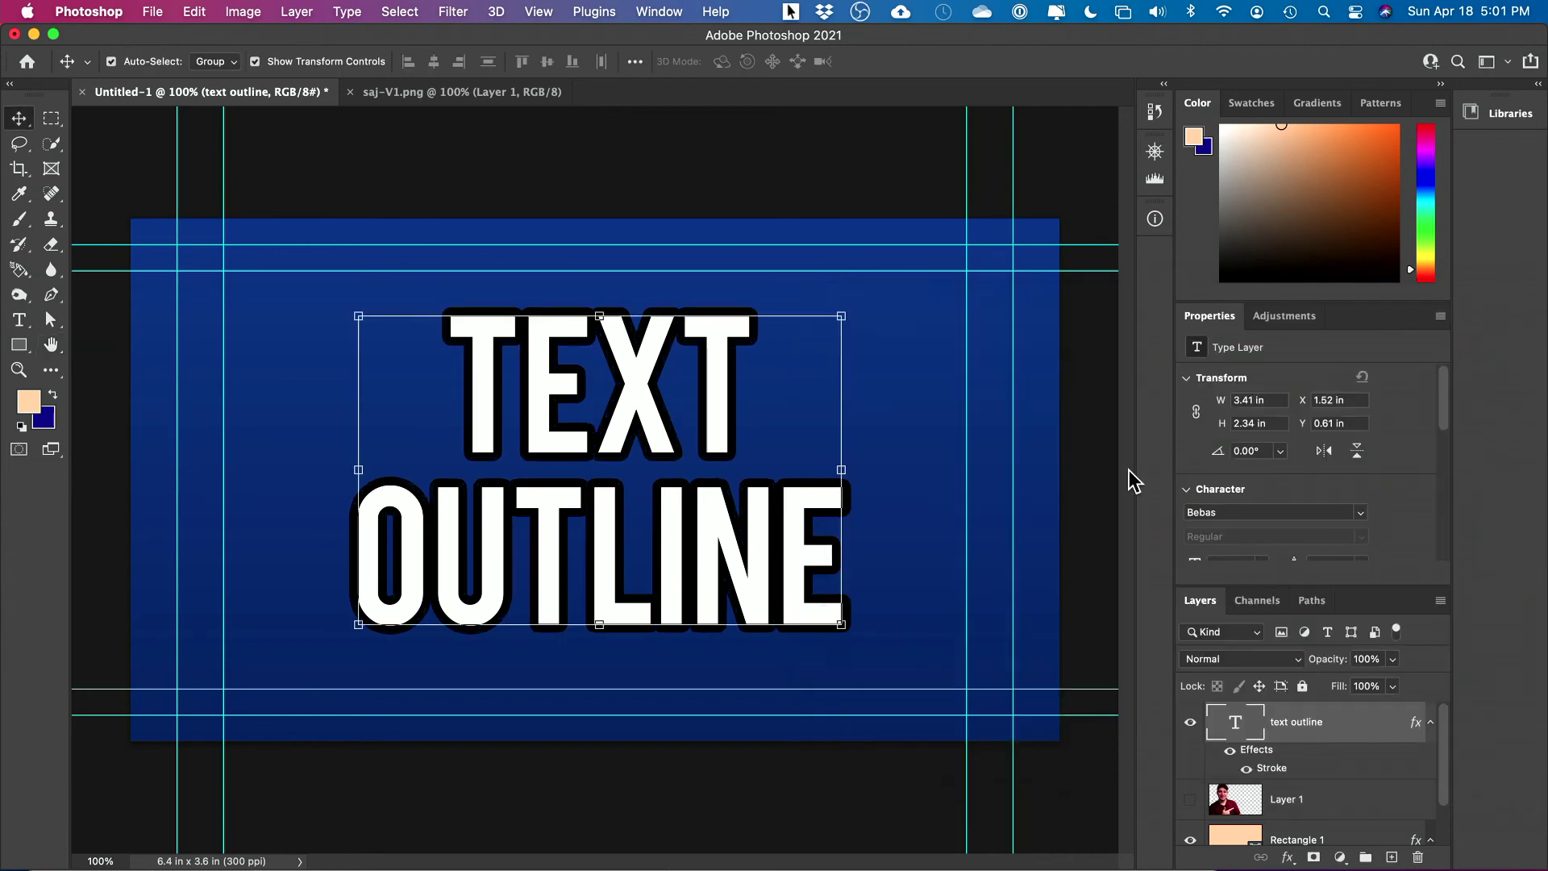
left_click(1245, 770)
left_click(1245, 770)
Step: Show the man's cutout photo layer, hide the text layer, and select Layer 1
left_click(1190, 800)
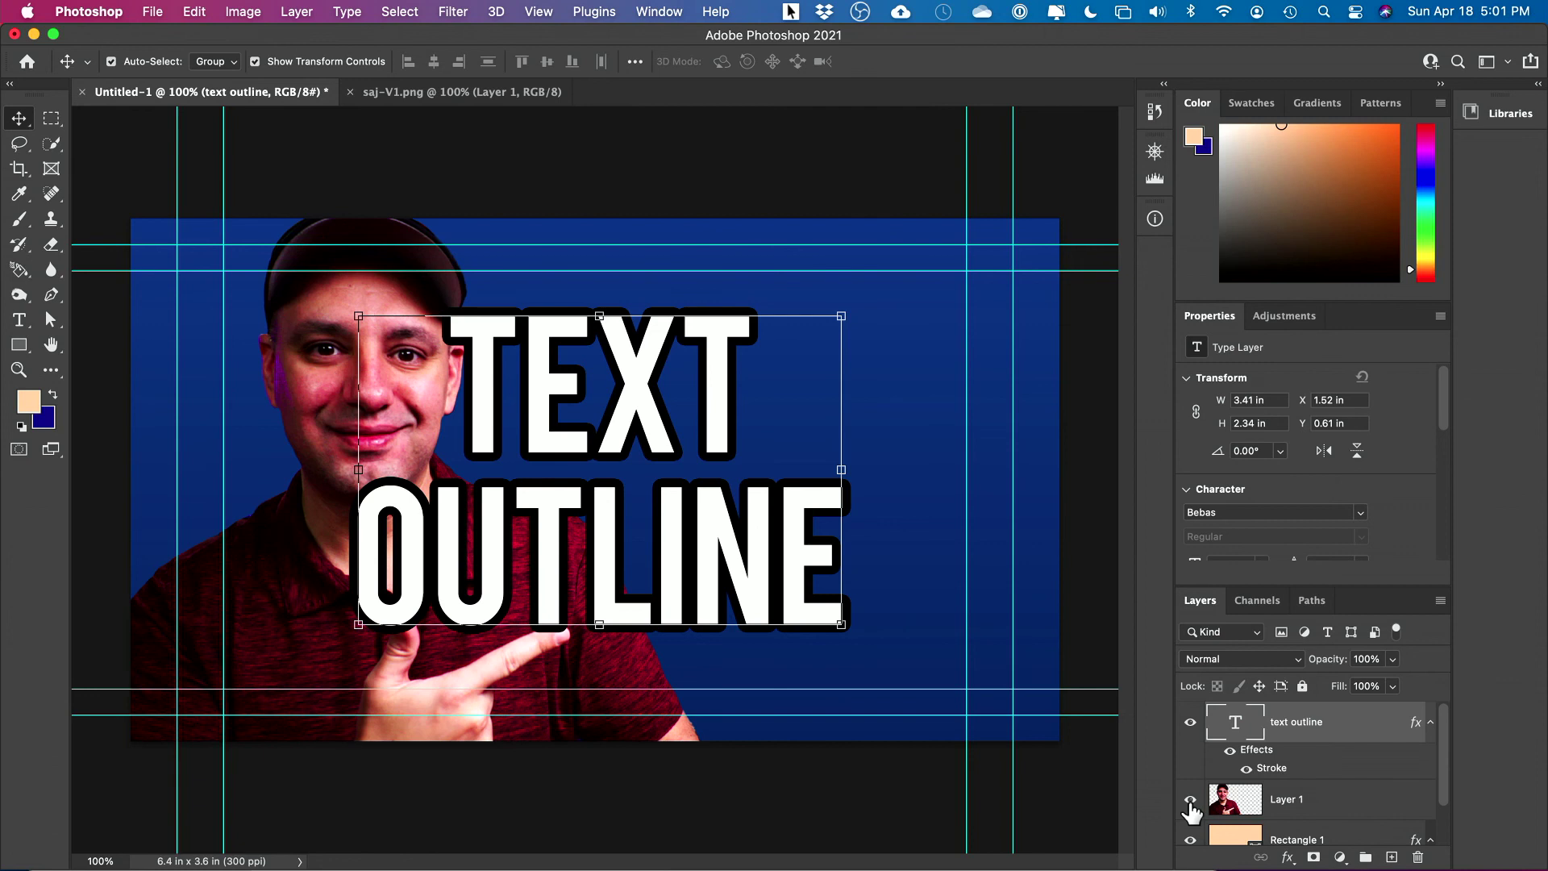
left_click(1189, 731)
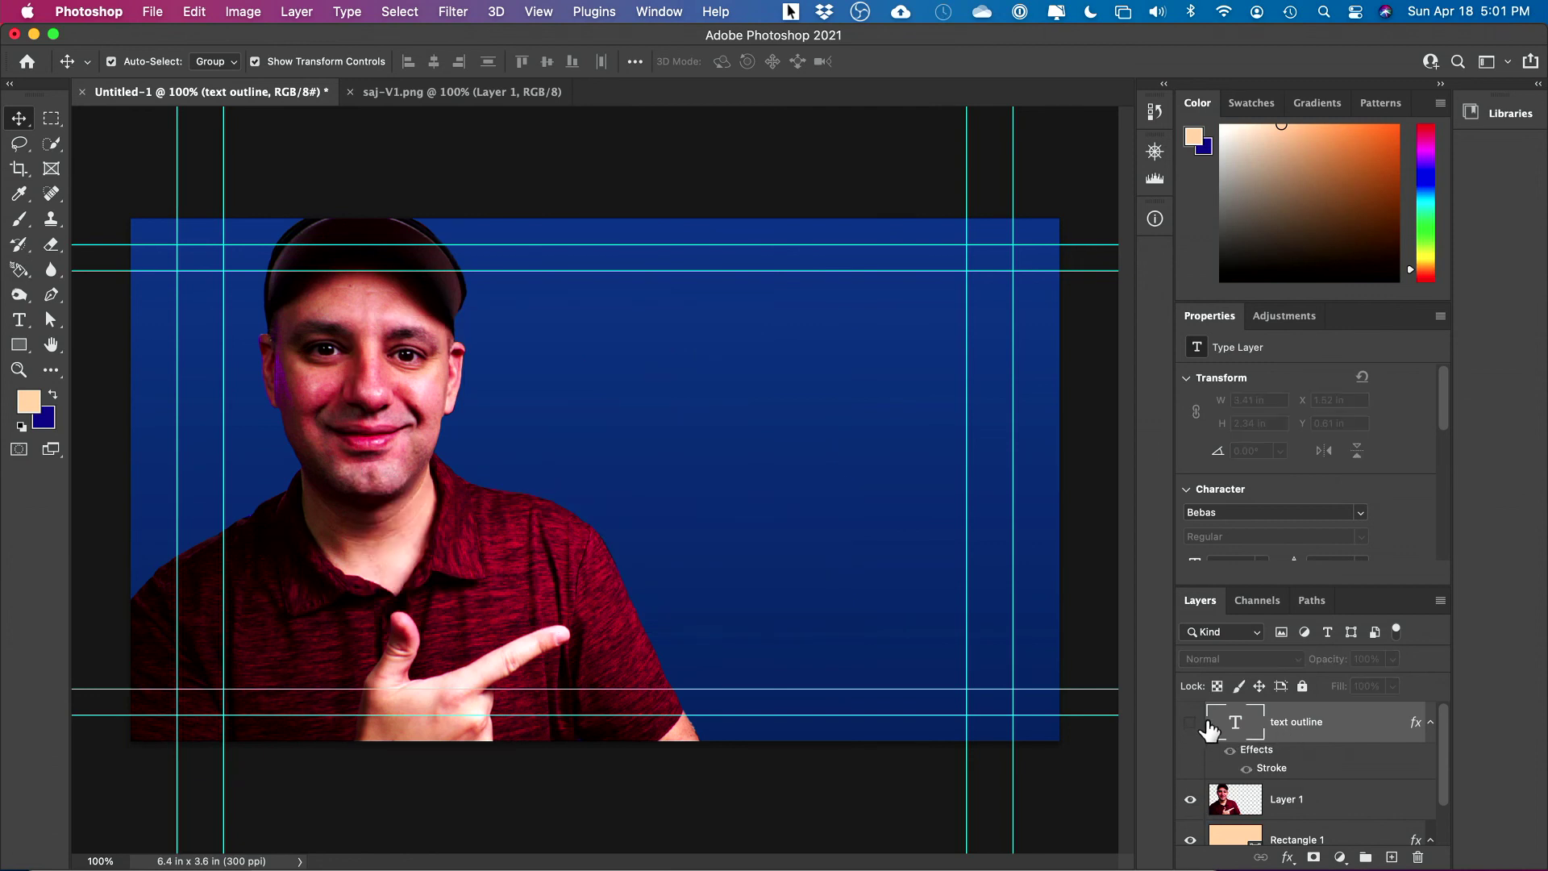
left_click(1297, 808)
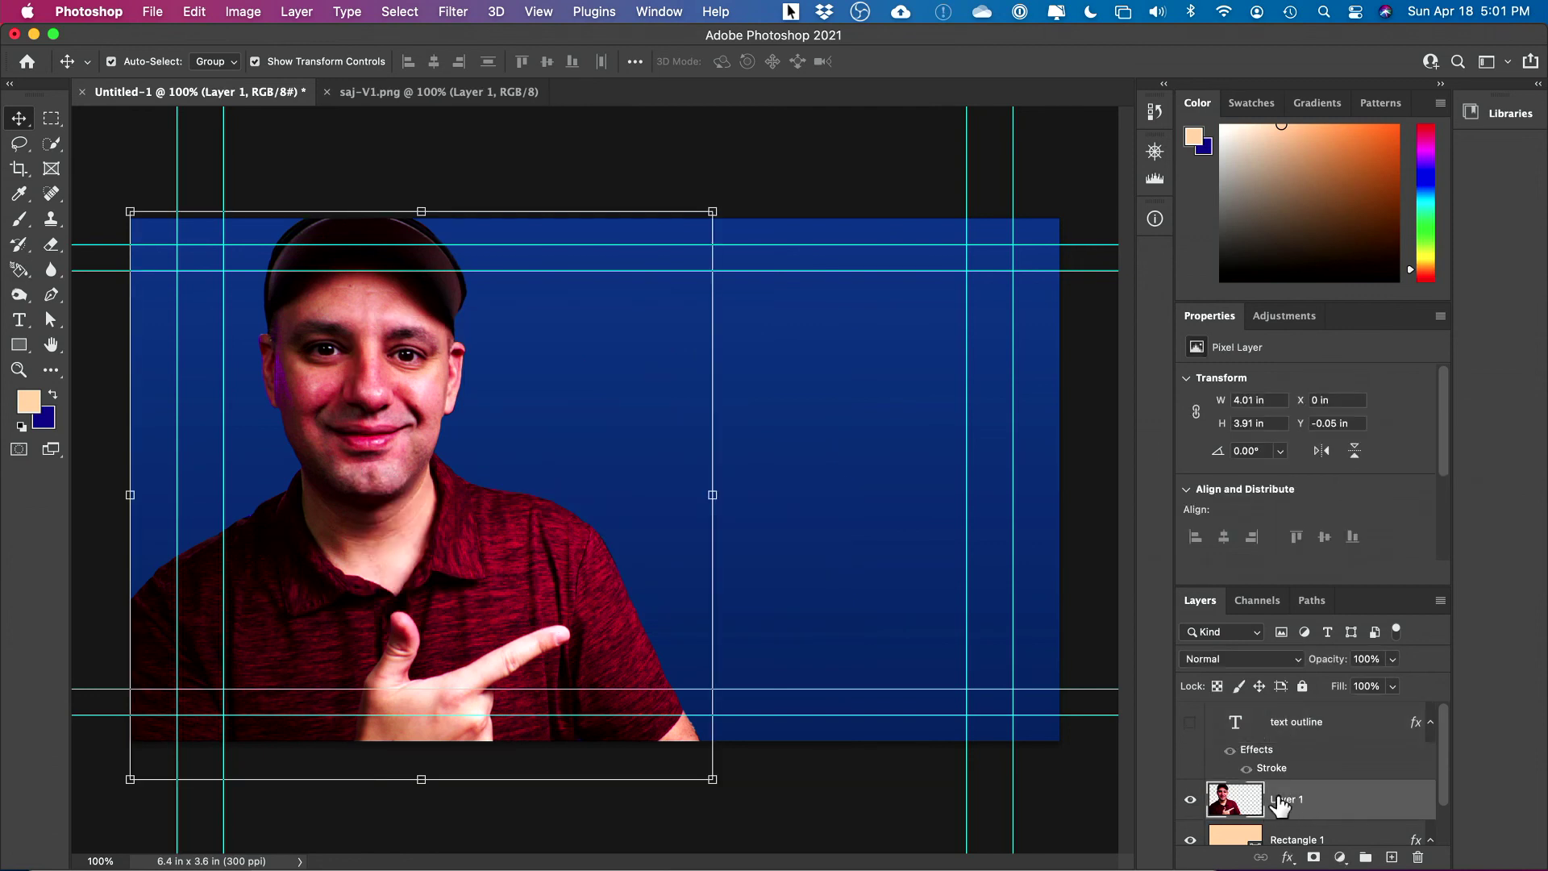
Step: Add a Stroke effect to Layer 1's cutout photo and set its colour to white (ffffff)
double_click(1348, 806)
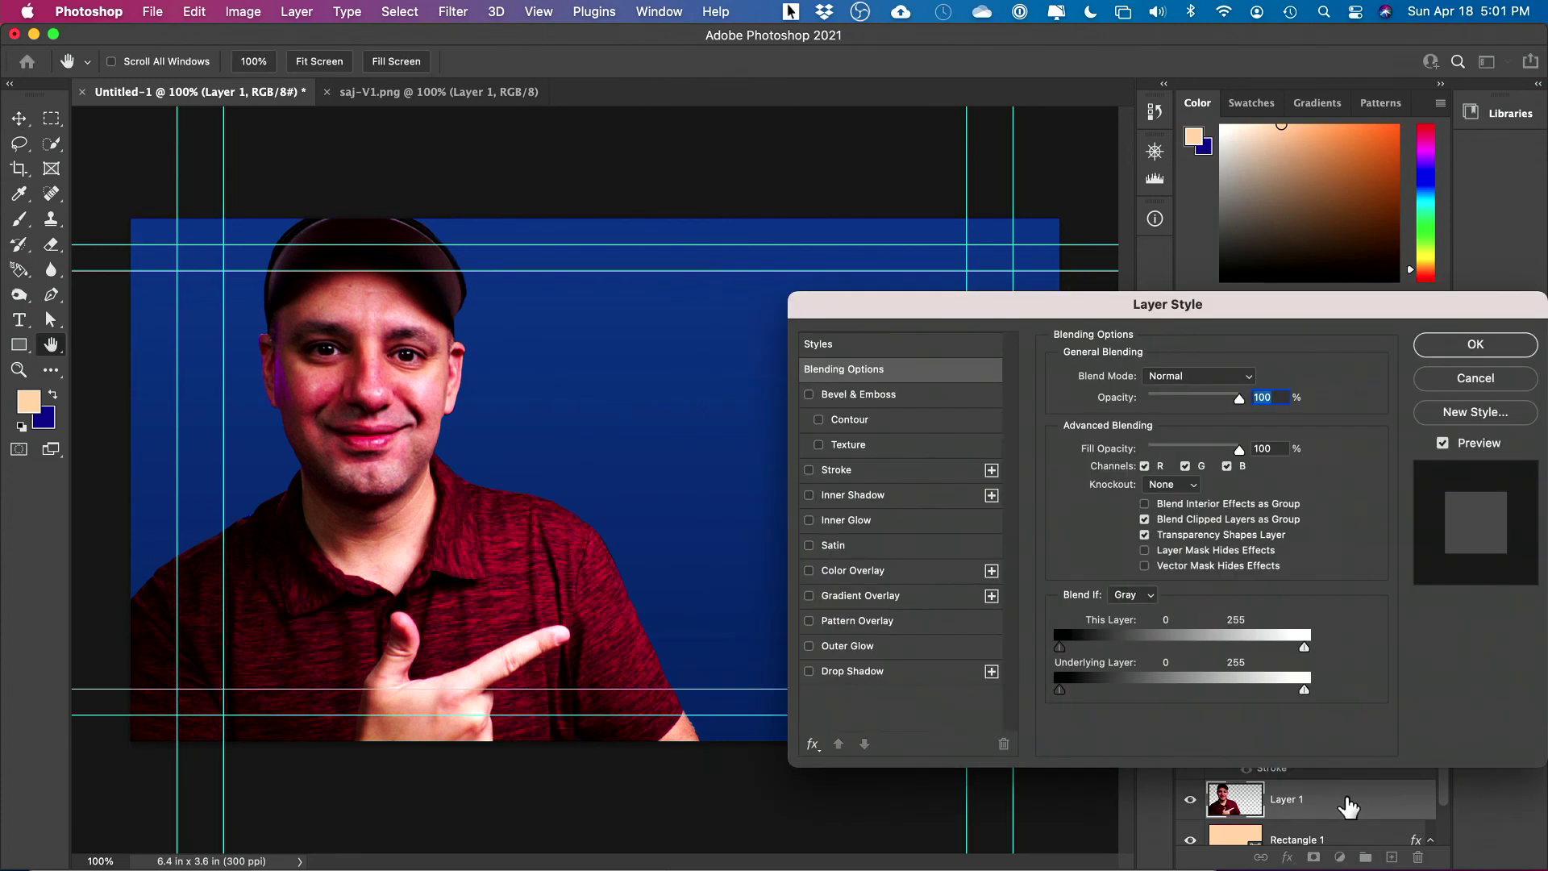
left_click(809, 470)
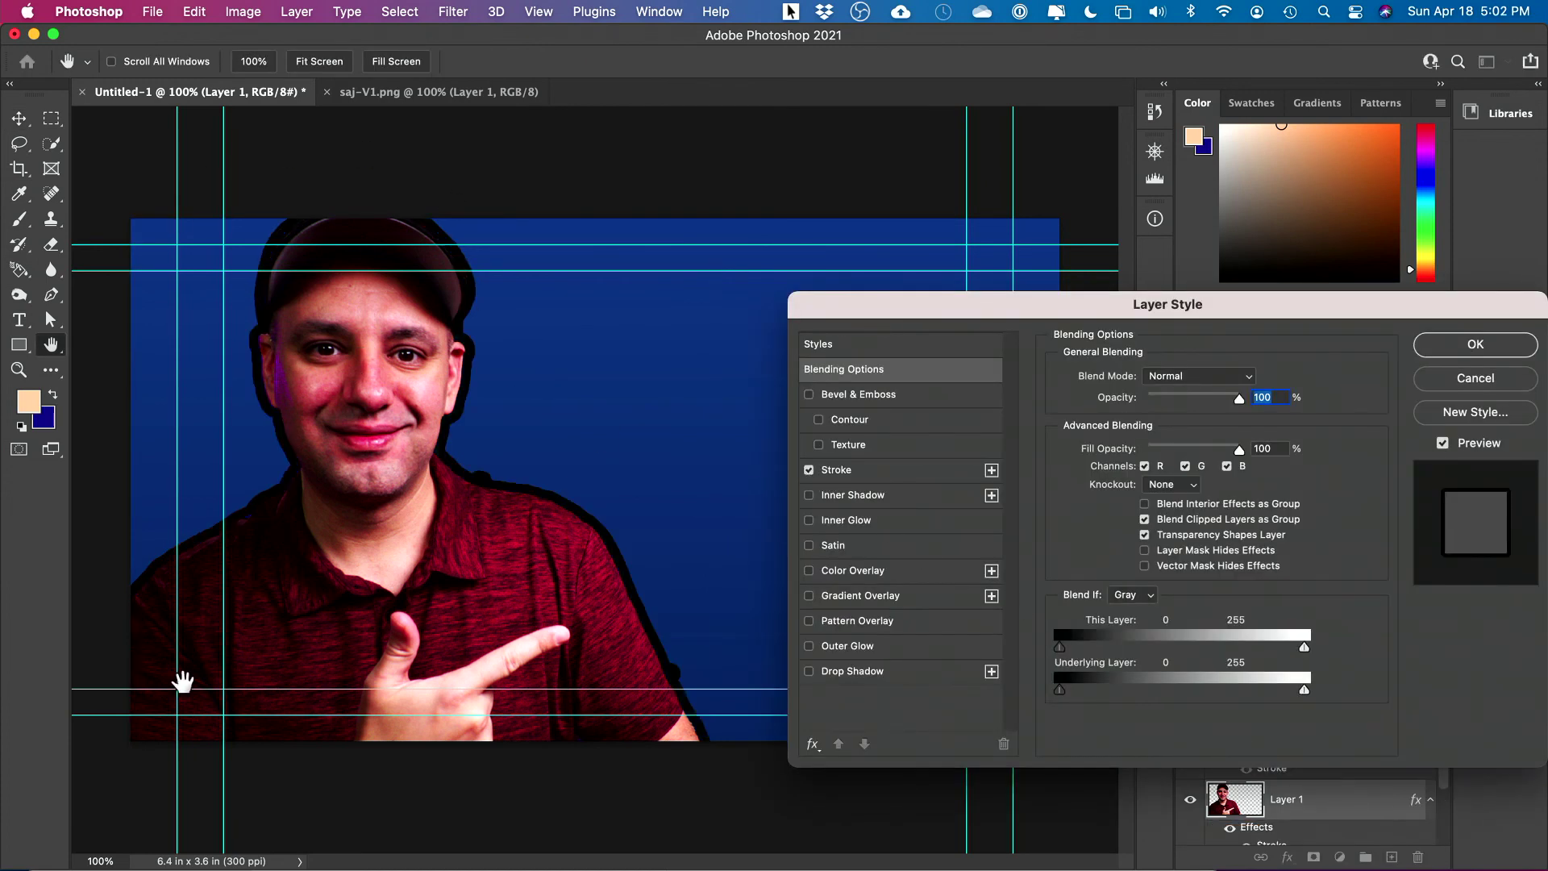
left_click(888, 471)
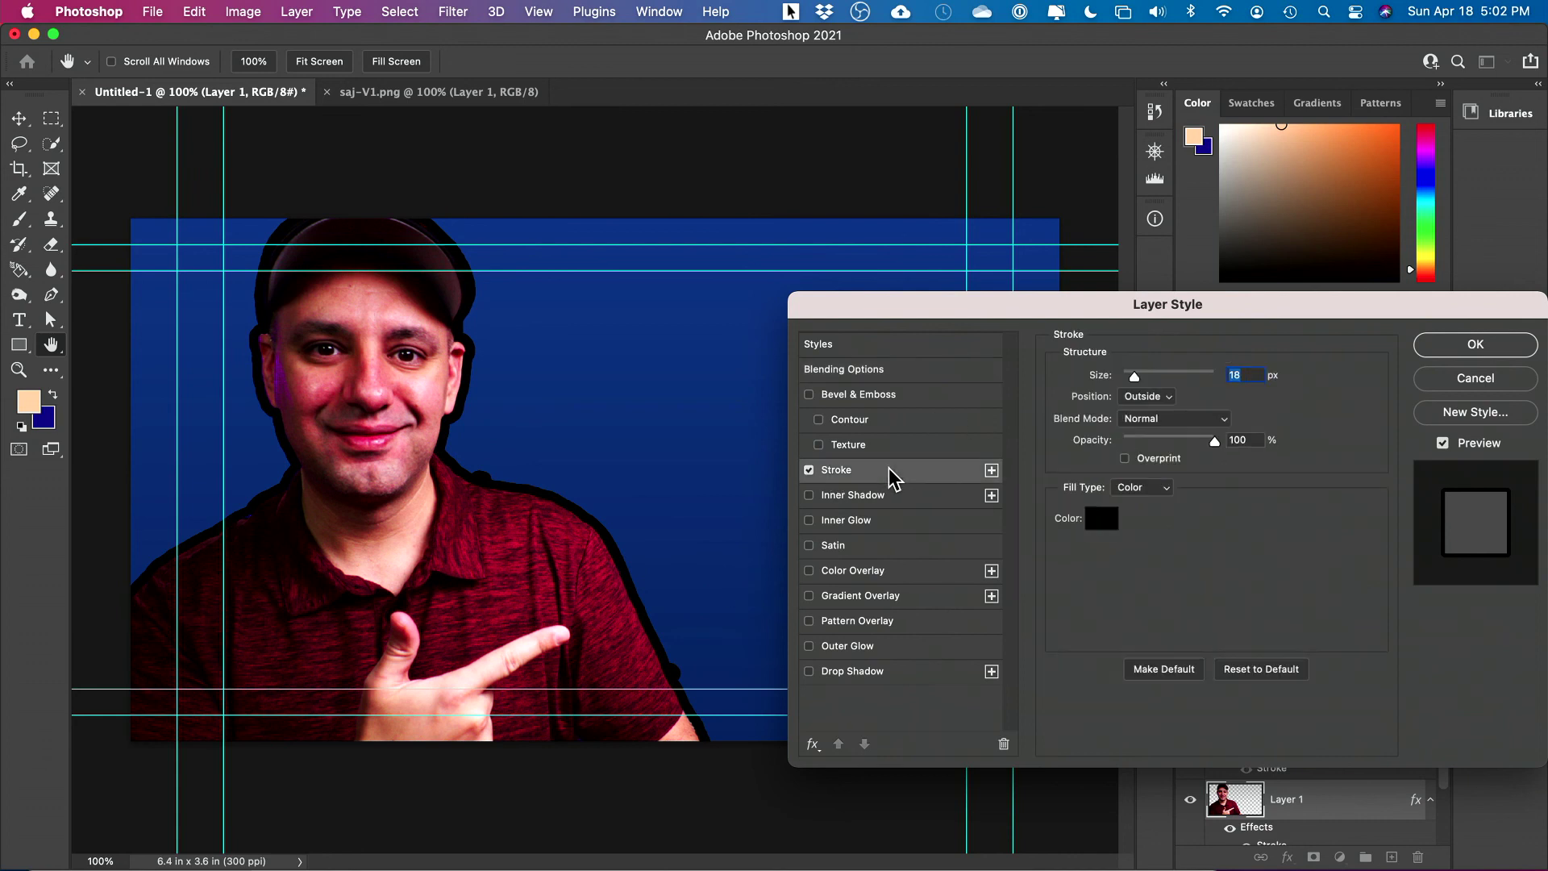
left_click(1099, 520)
left_click(1043, 543)
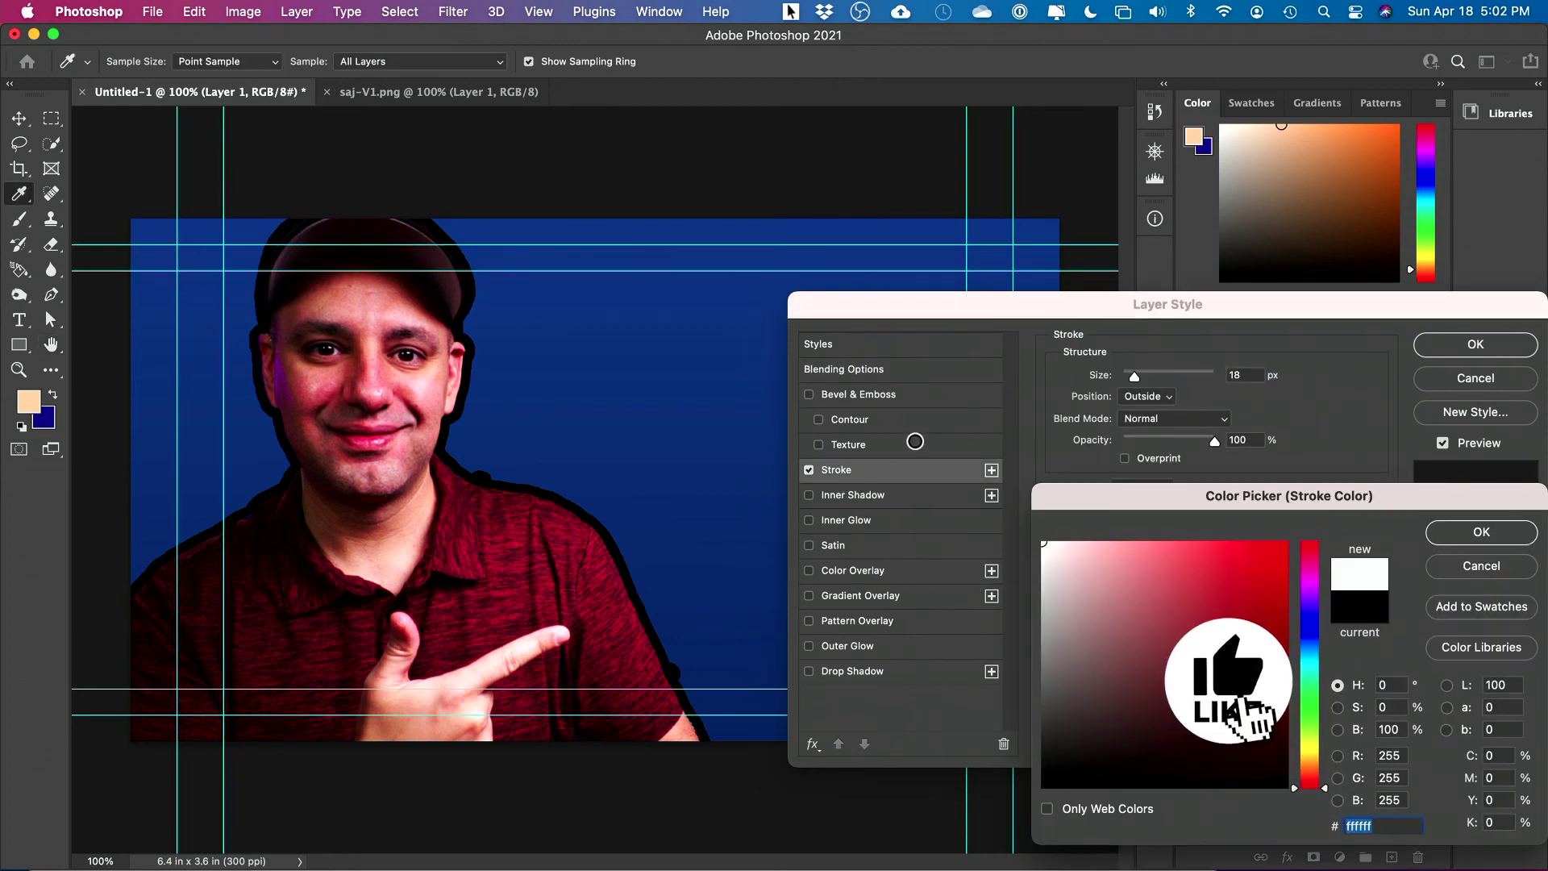
left_click(1480, 532)
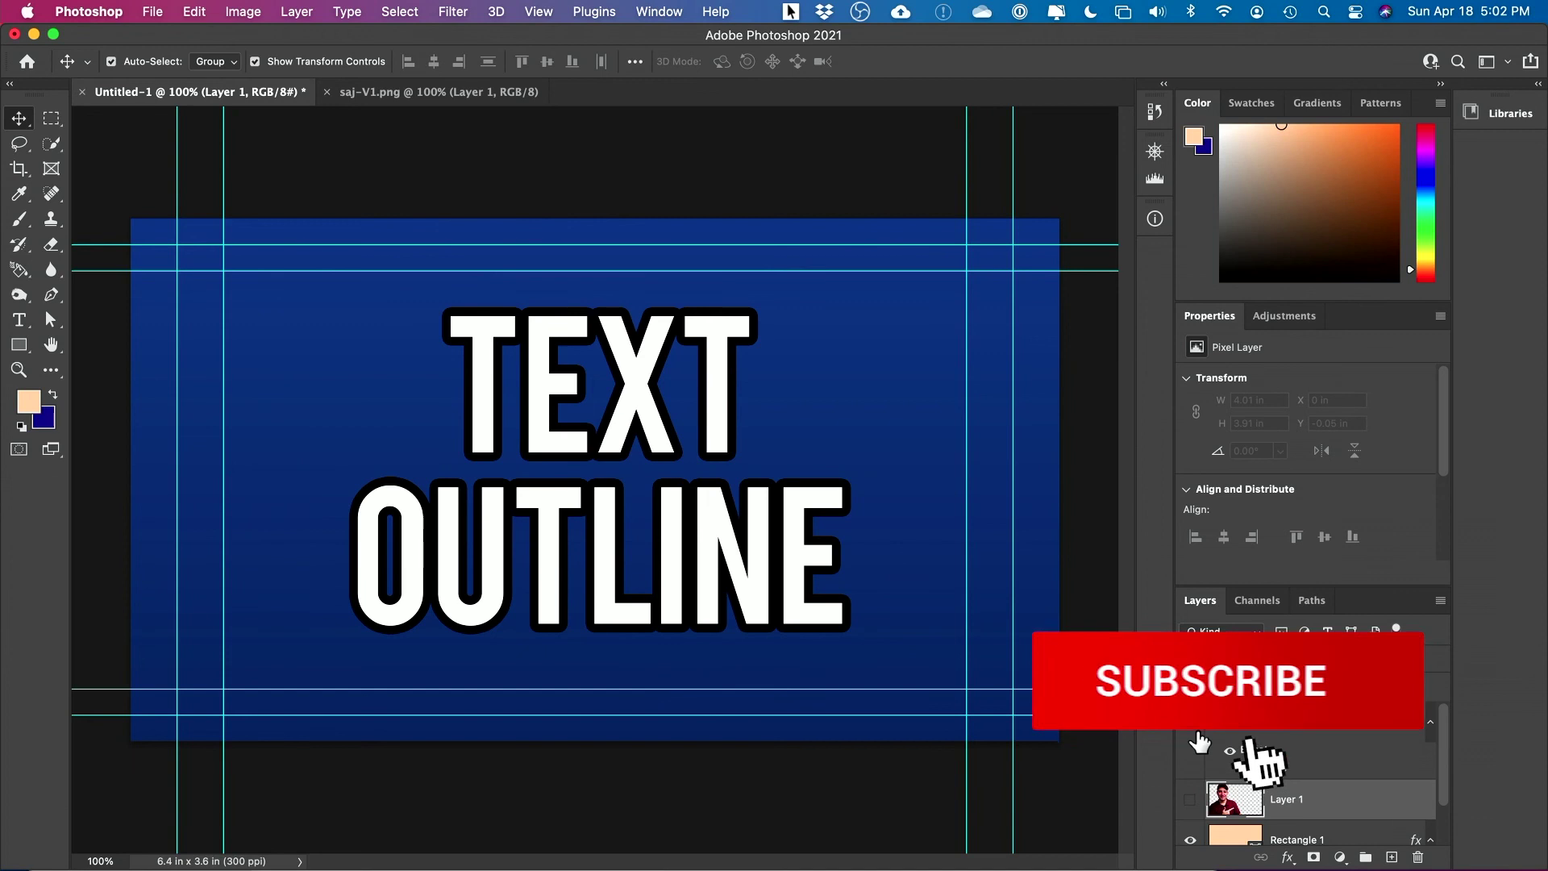